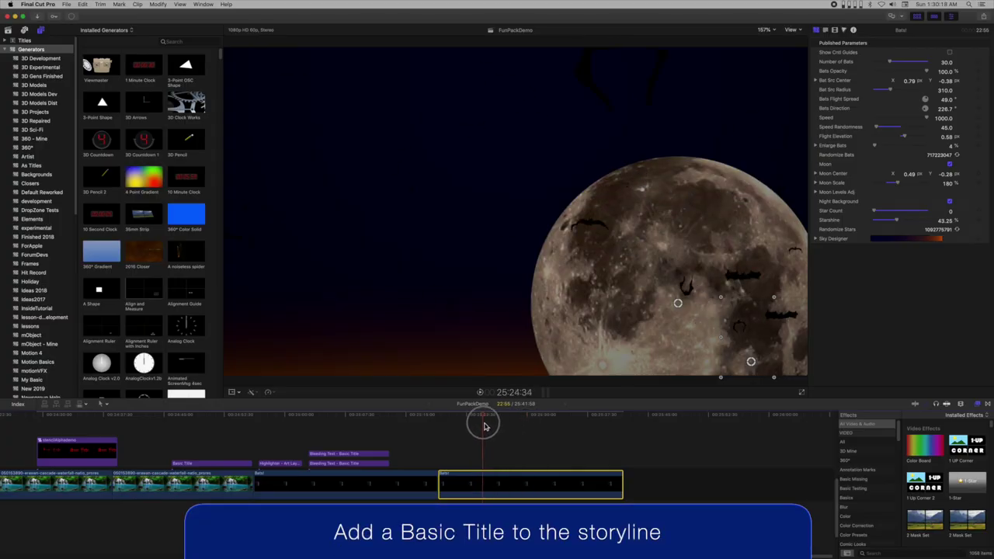
# Connect a Basic Title above the Bats clip at the playhead with Control-T
pyautogui.click(495, 488)
pyautogui.hotkey('ctrl', 't')
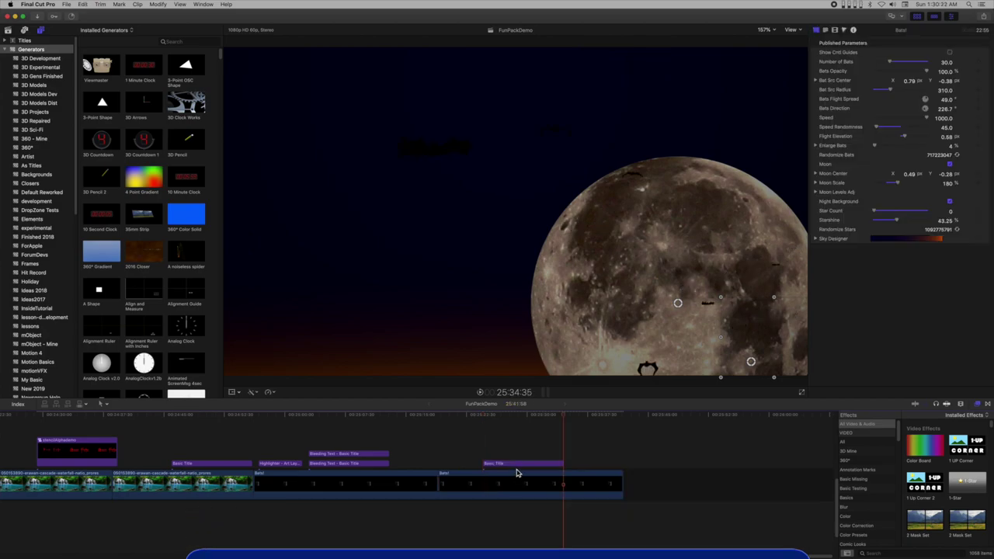
pyautogui.click(518, 465)
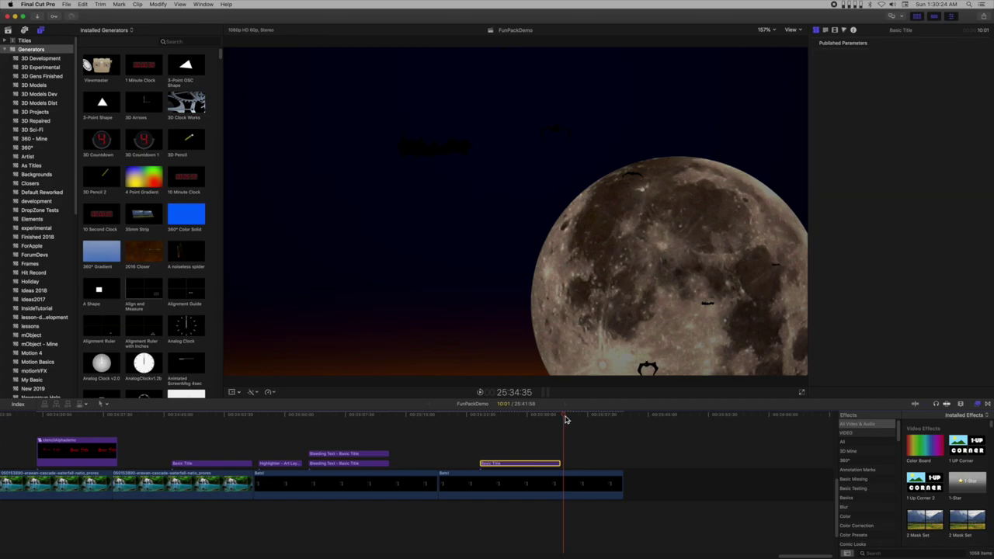
# Change the title's wording in the viewer to 'Bloody Text'
pyautogui.click(501, 417)
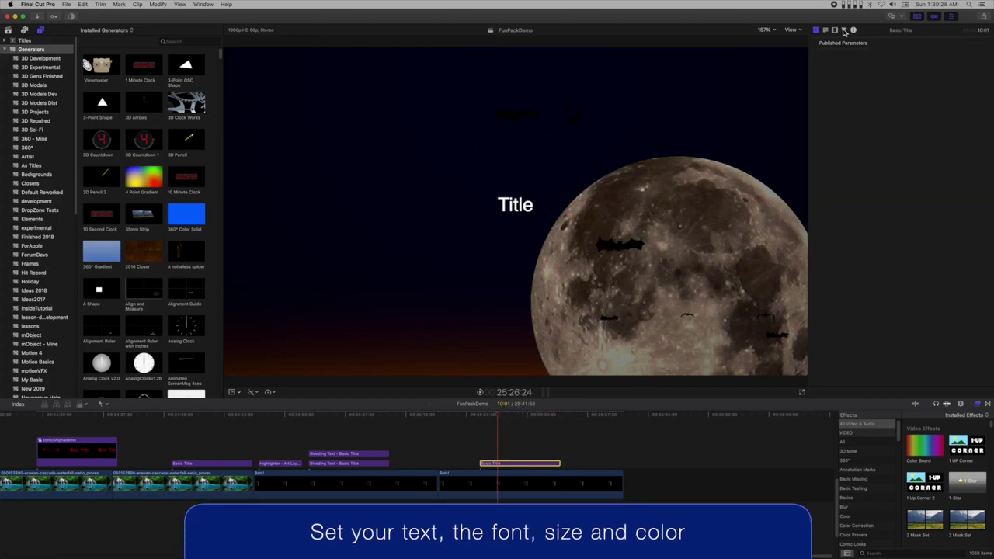
pyautogui.click(523, 208)
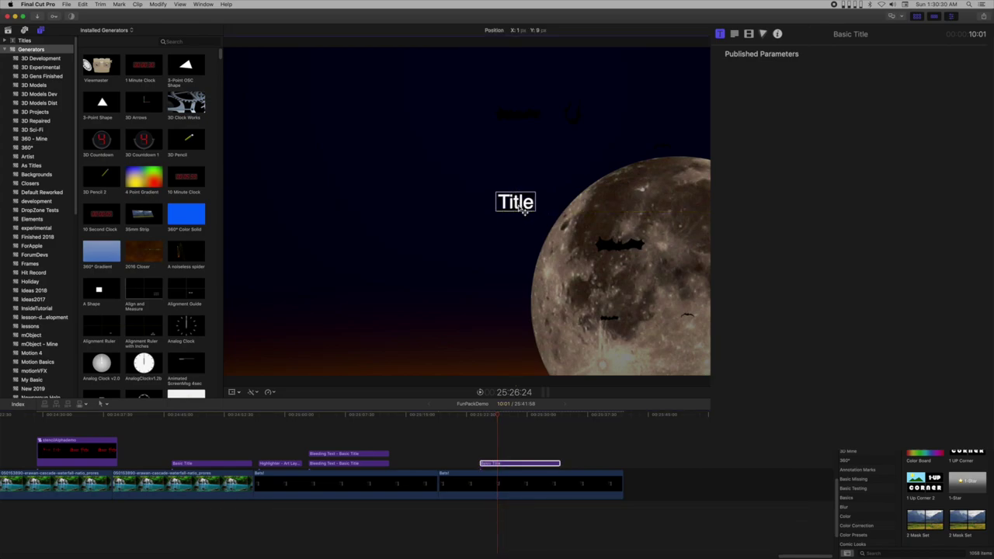
pyautogui.doubleClick(523, 208)
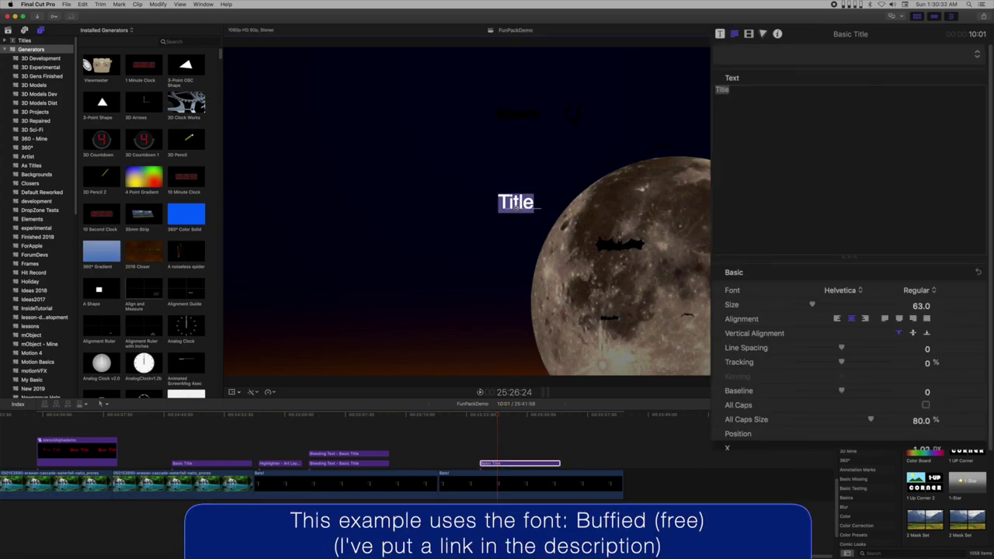
pyautogui.write('Bloo')
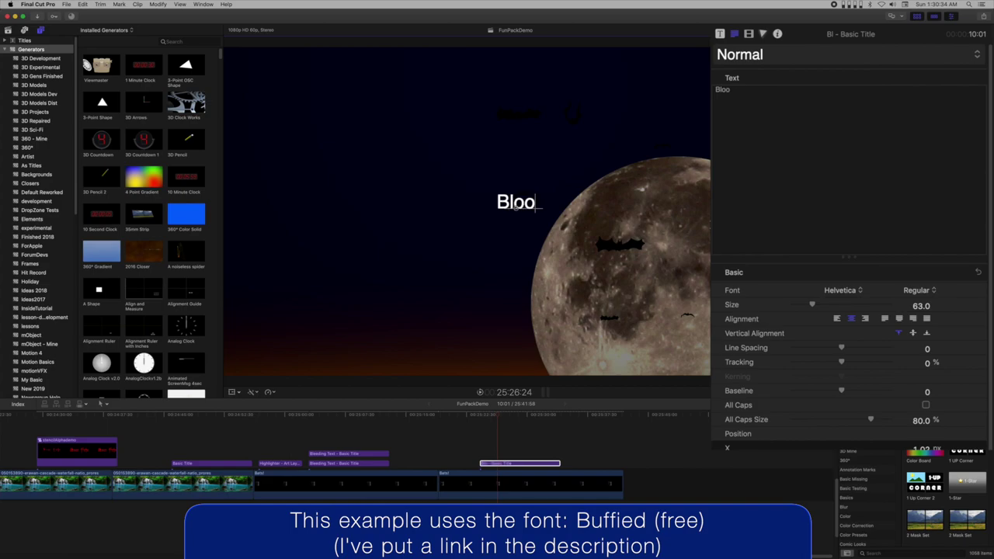
pyautogui.write('dy Text')
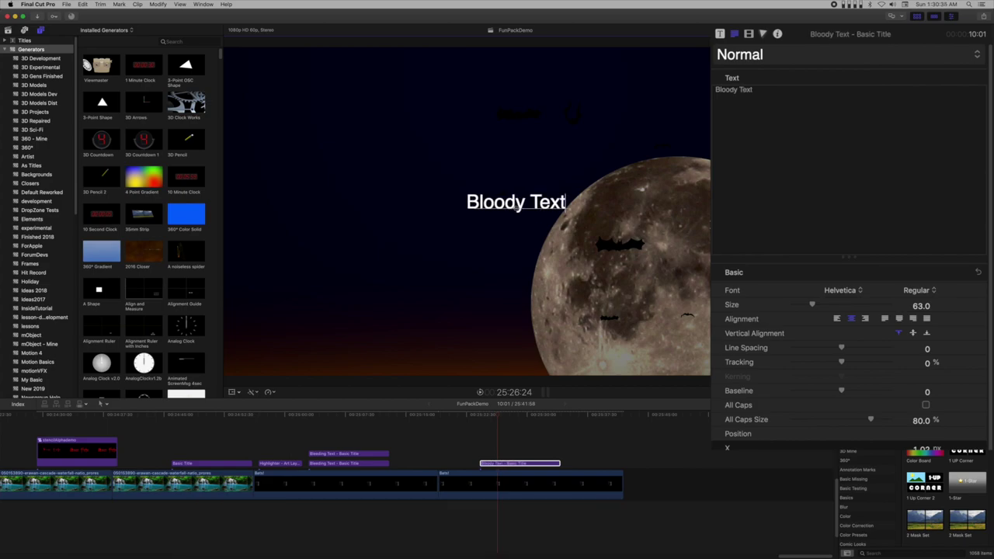
# Set the title's font to Buffied
pyautogui.tripleClick(765, 90)
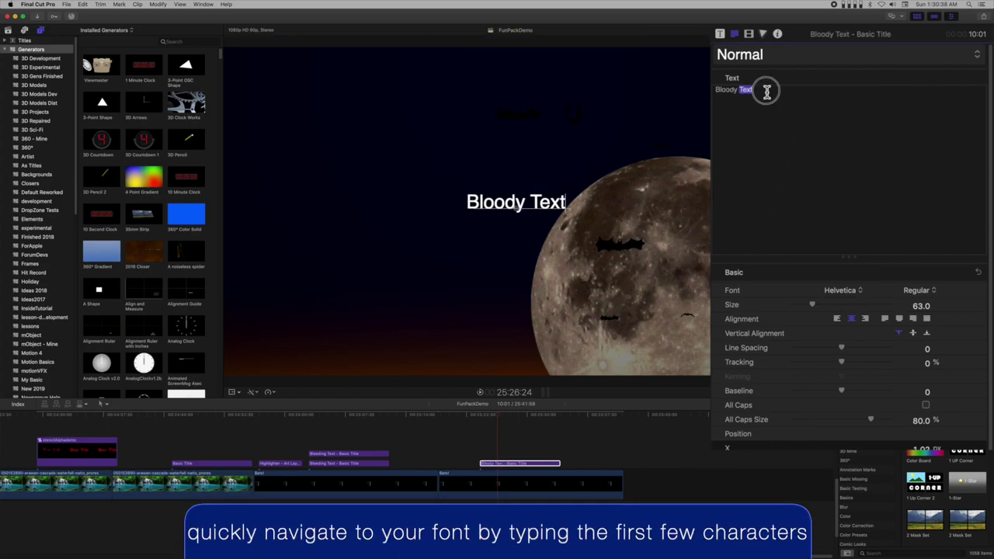
pyautogui.click(842, 293)
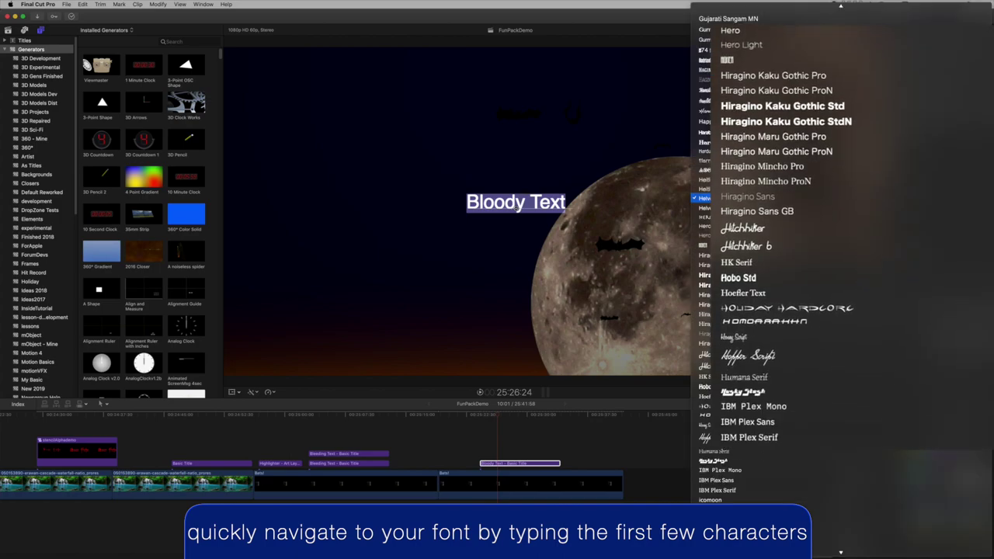
pyautogui.write('buf')
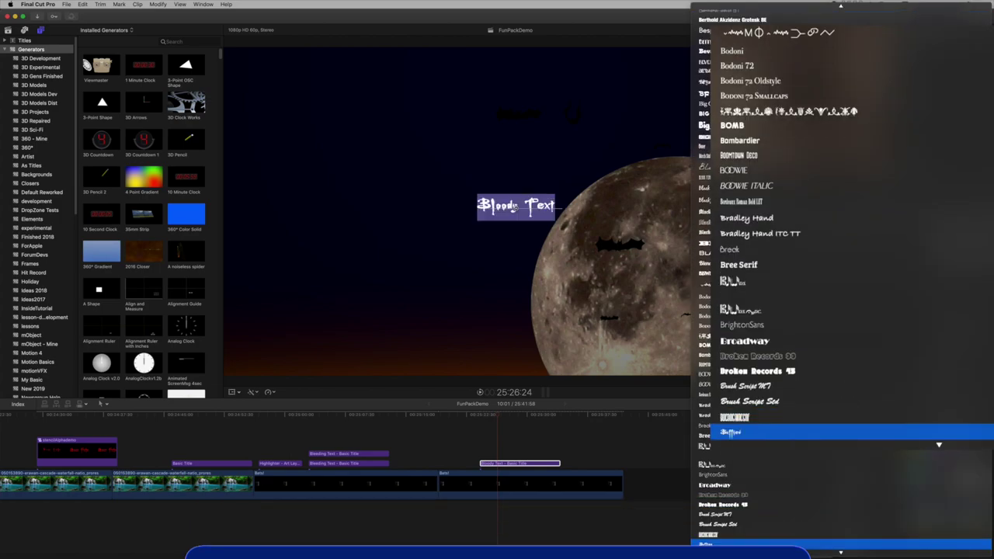
pyautogui.press('Return')
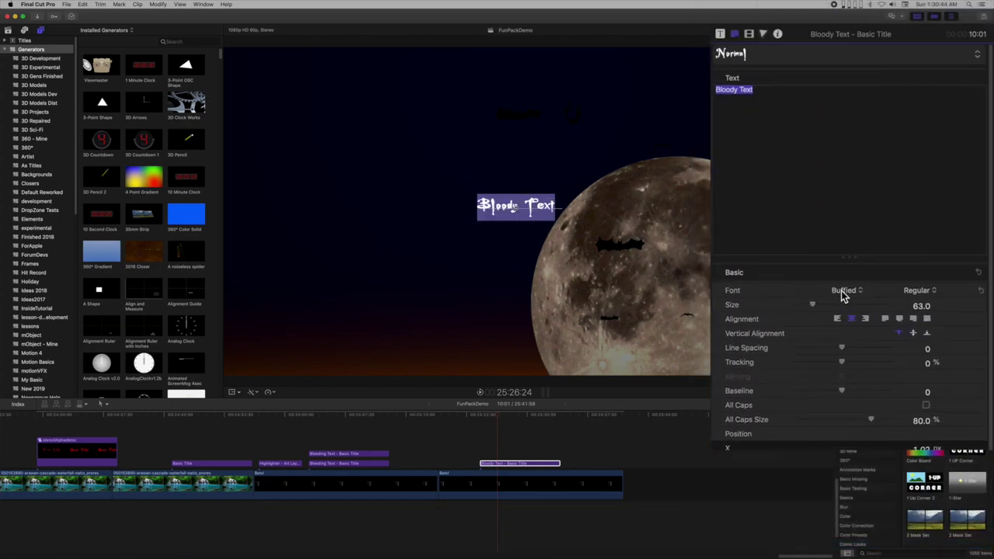
# Enlarge the Bloody Text title to size 295 and set its face colour to red
pyautogui.moveTo(921, 306)
pyautogui.mouseDown()
pyautogui.moveTo(970, 303)
pyautogui.moveTo(909, 306)
pyautogui.mouseUp()
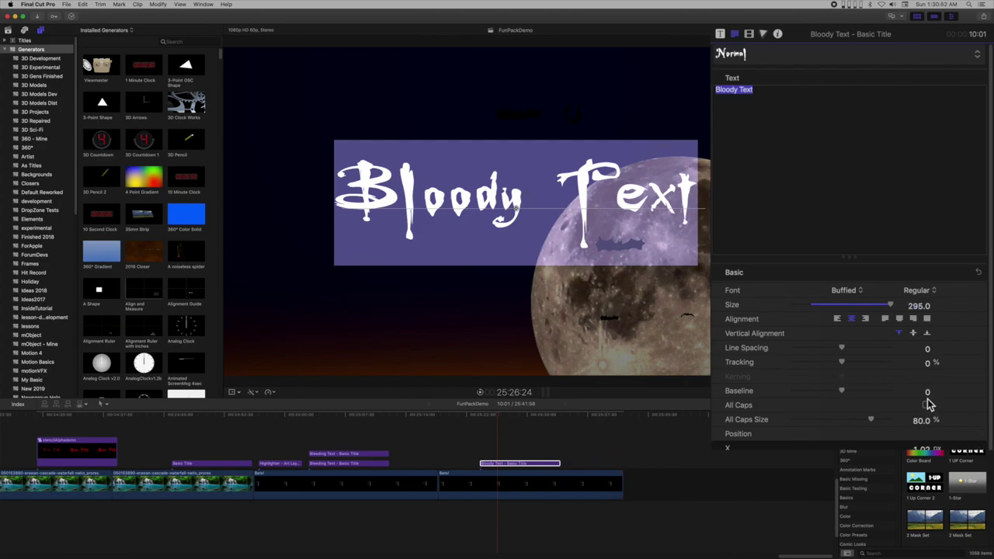
pyautogui.scroll(-10, 930, 403)
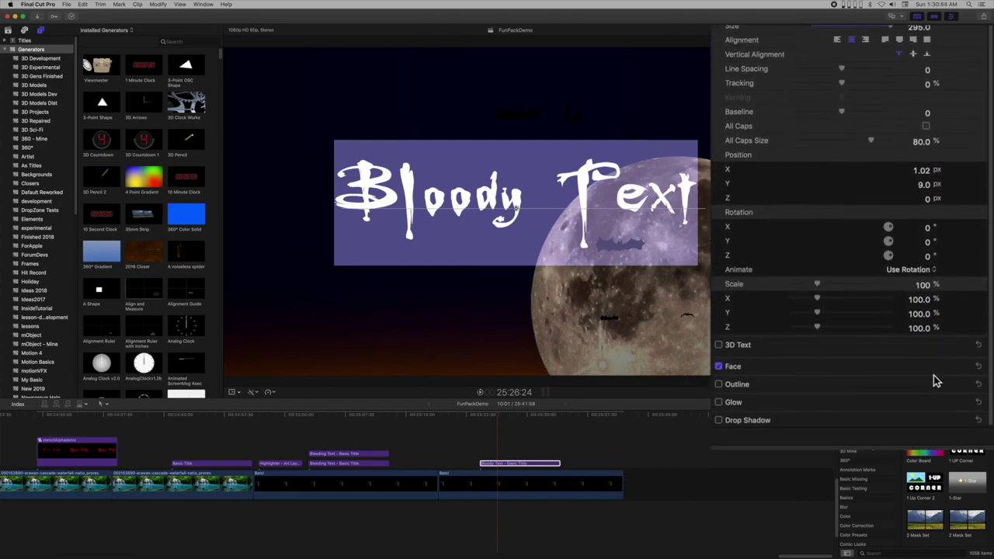
pyautogui.click(967, 307)
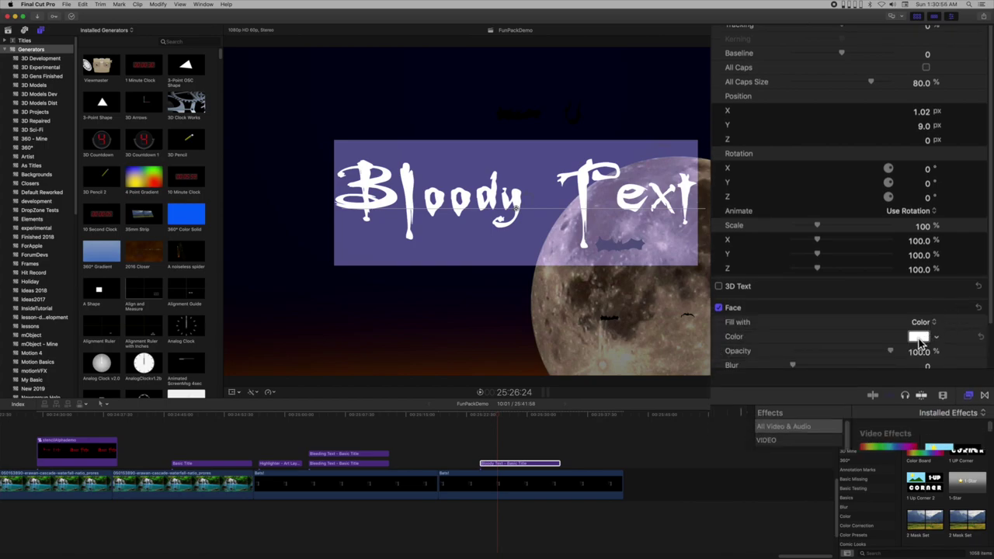
pyautogui.click(921, 341)
pyautogui.moveTo(921, 340); pyautogui.dragTo(912, 385)
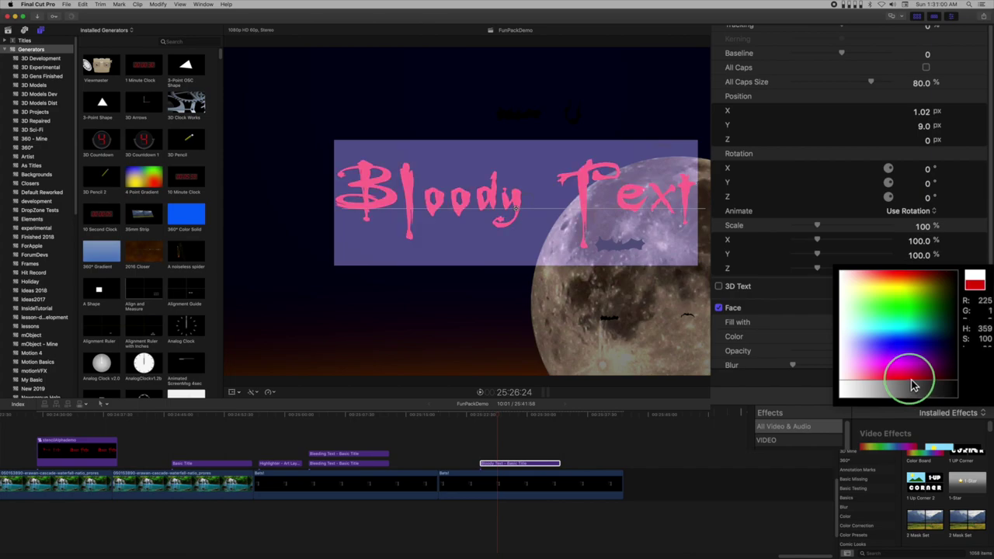
pyautogui.click(512, 477)
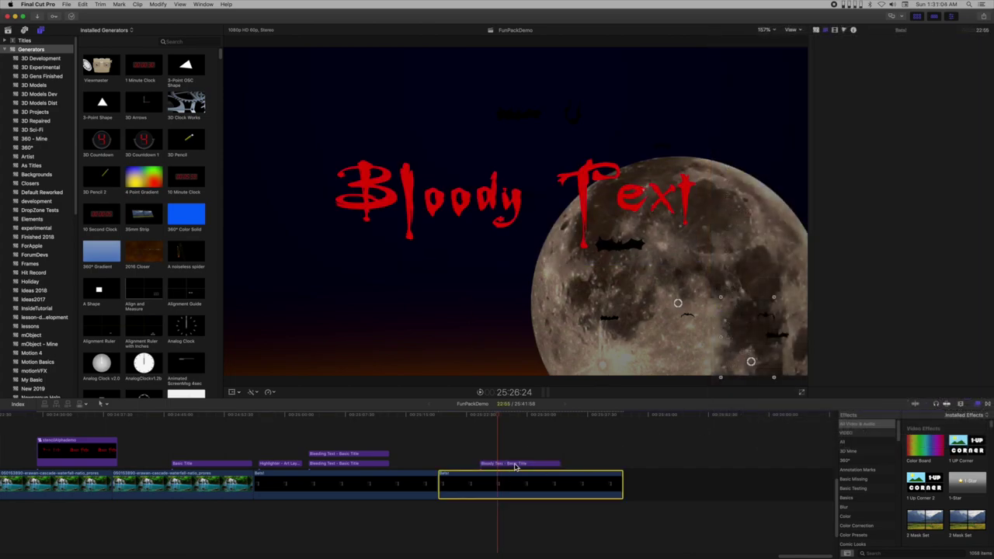
# Stack a copy of the Bloody Text title directly above the original, snapped into alignment
pyautogui.click(514, 464)
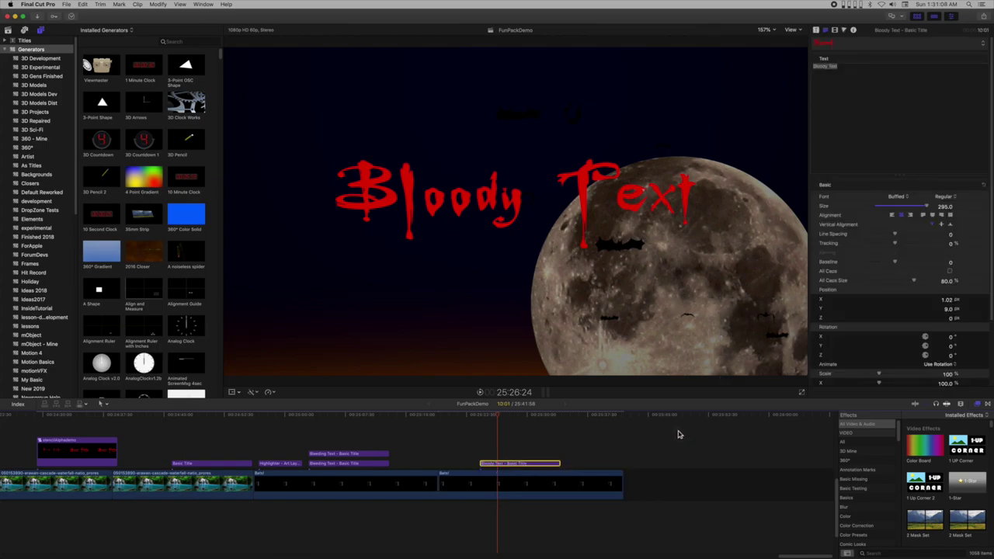
pyautogui.moveTo(513, 463); pyautogui.dragTo(510, 457)
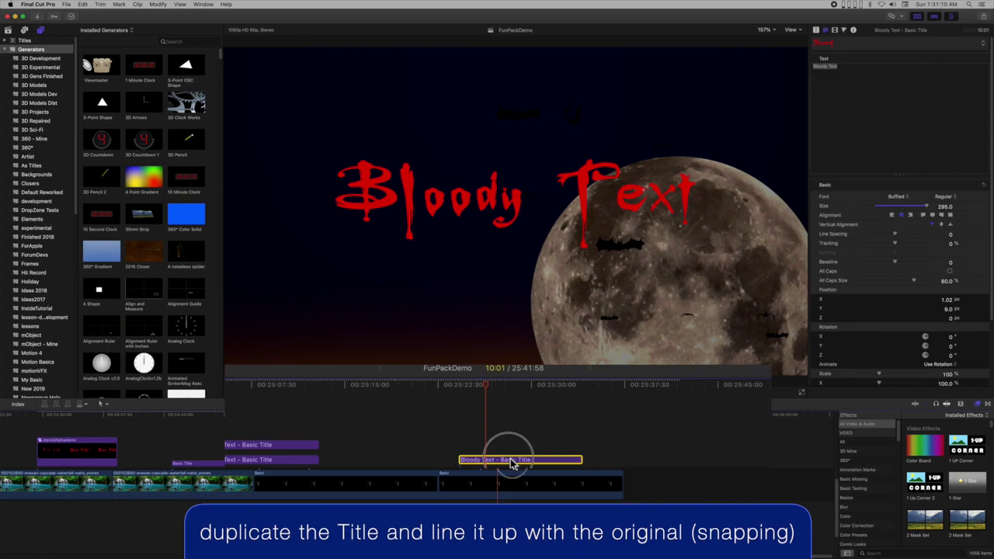
pyautogui.moveTo(511, 457); pyautogui.dragTo(513, 441)
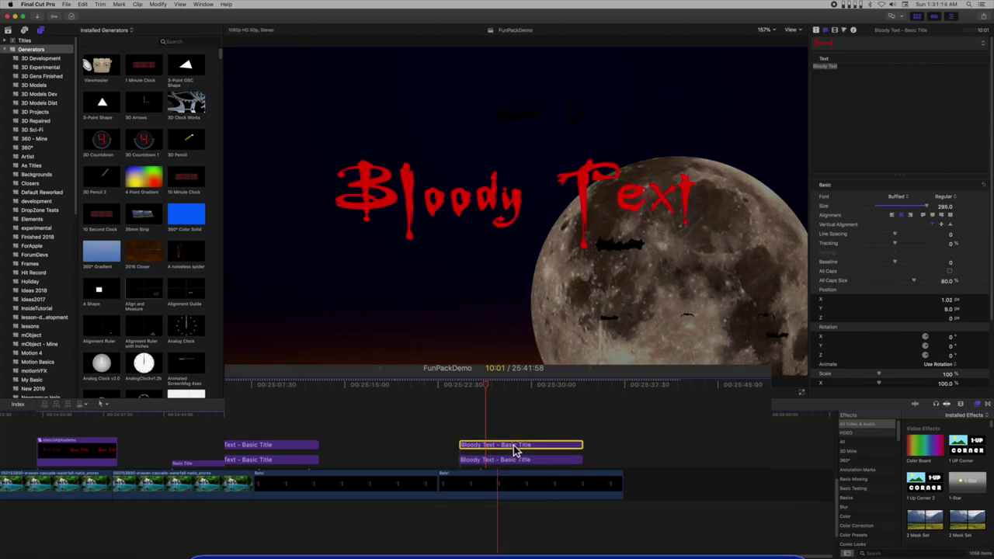
pyautogui.press('n')
pyautogui.click(514, 449)
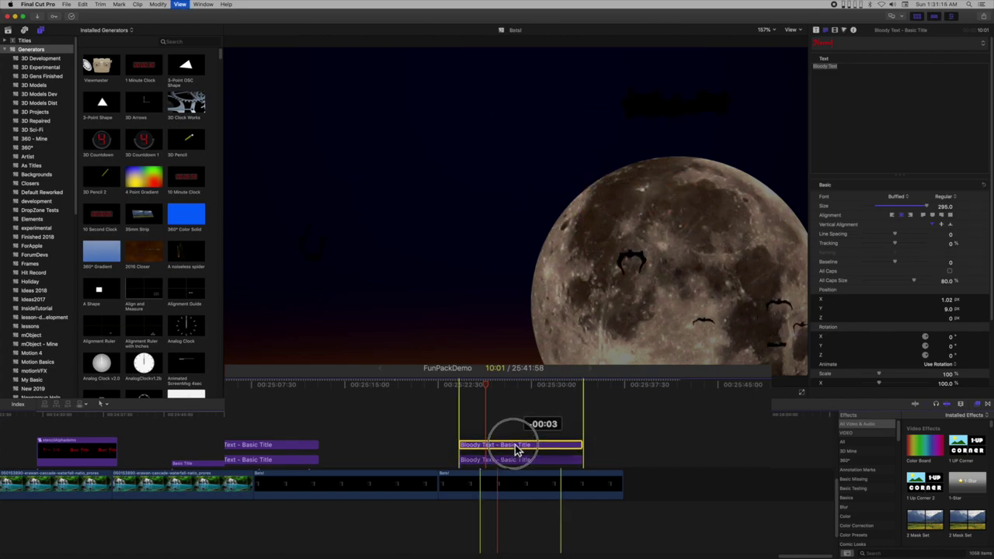
pyautogui.click(519, 390)
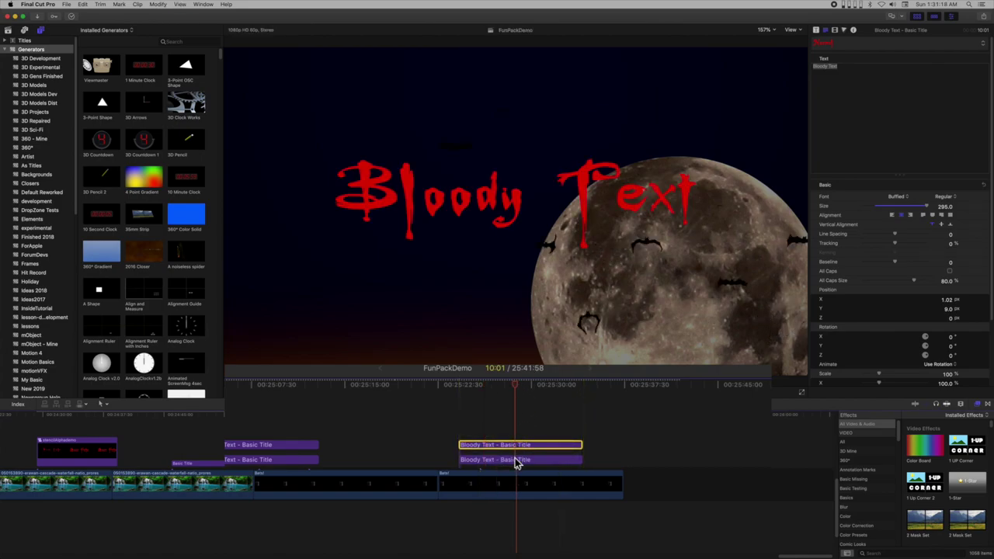
pyautogui.hotkey('ctrl', 'shift', '2')
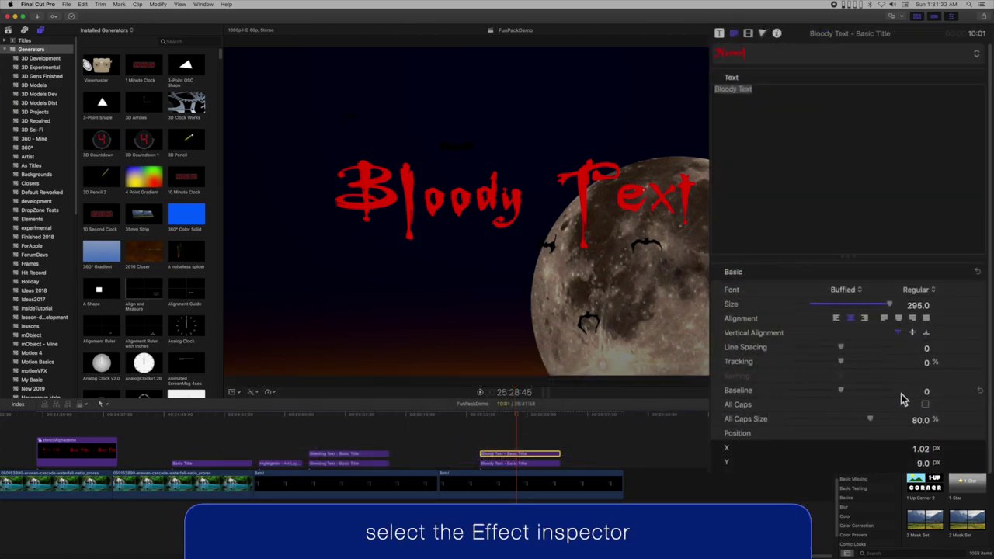
# Set the upper title's blend mode to Stencil Alpha and select the lower title
pyautogui.click(748, 35)
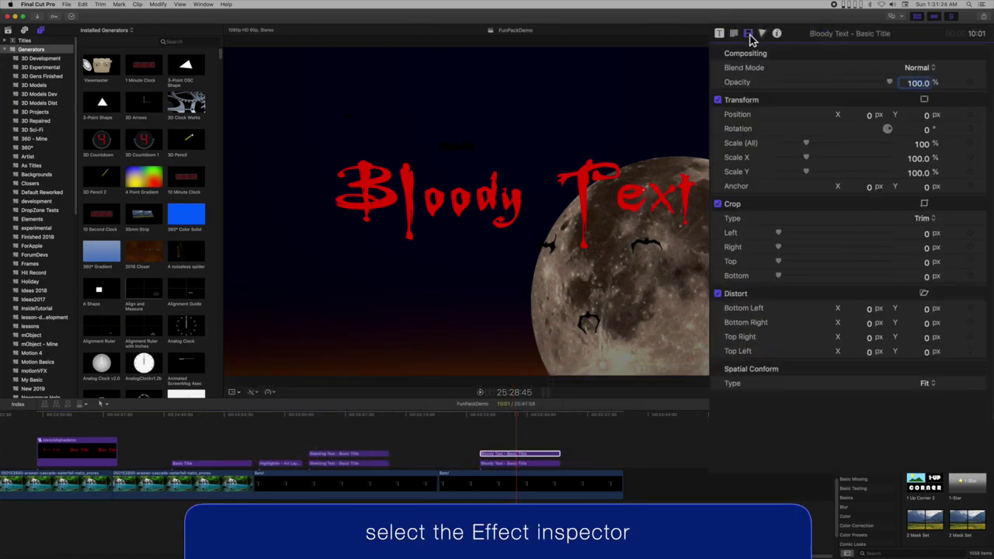
pyautogui.click(918, 68)
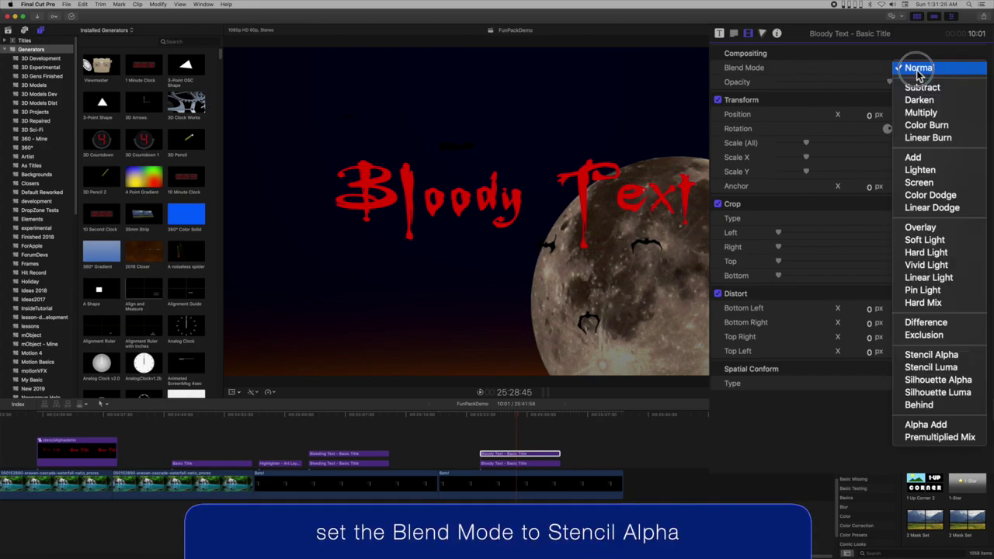
pyautogui.click(955, 355)
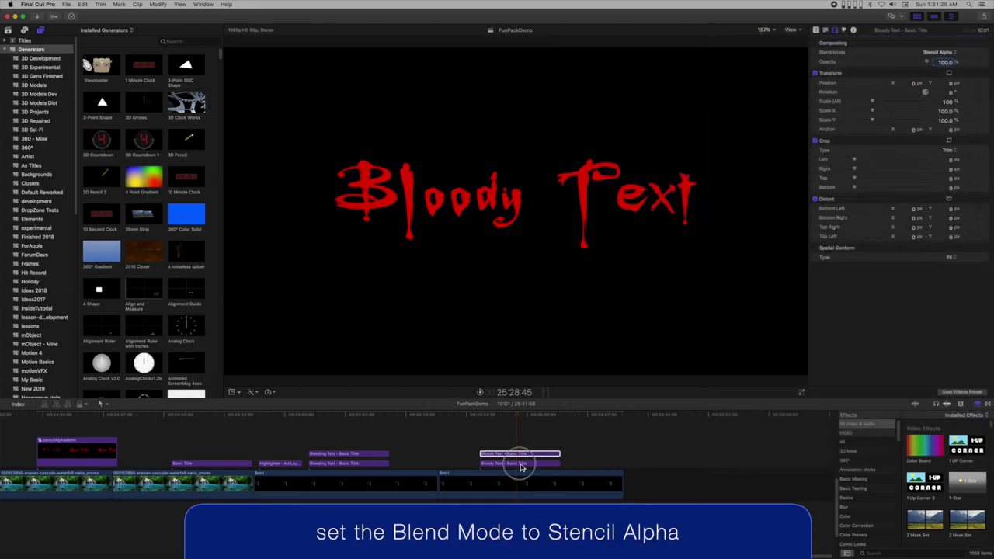
pyautogui.click(520, 465)
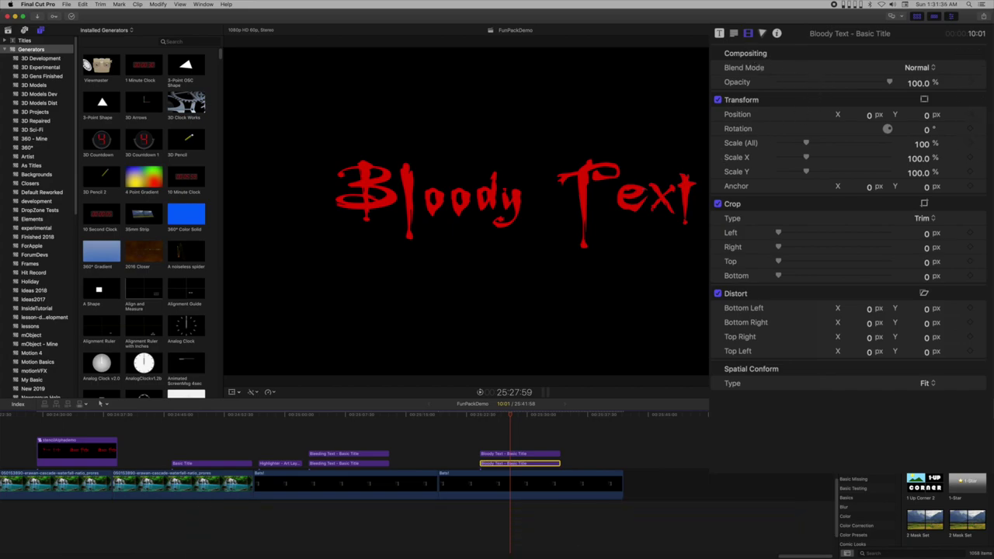
# Keyframe the lower title's Position, starting at Y 313 and settling at 0, then preview
pyautogui.click(971, 115)
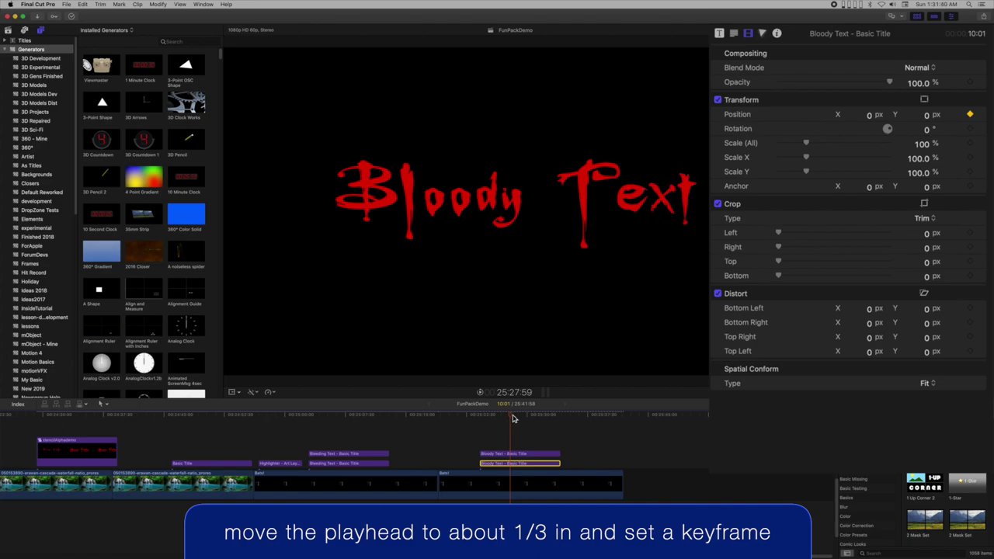
pyautogui.moveTo(512, 419); pyautogui.dragTo(482, 418)
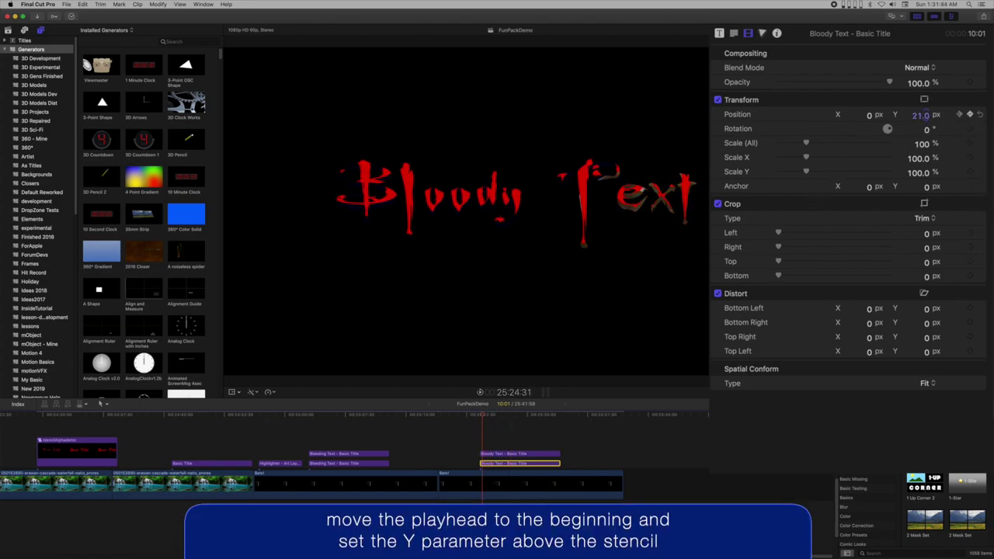
pyautogui.moveTo(927, 116); pyautogui.dragTo(928, 78)
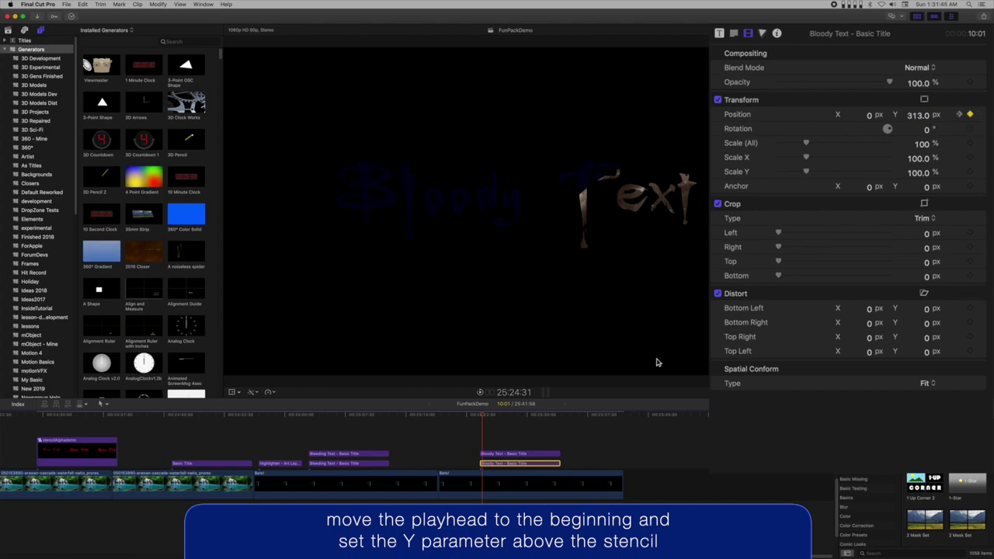
pyautogui.press('space')
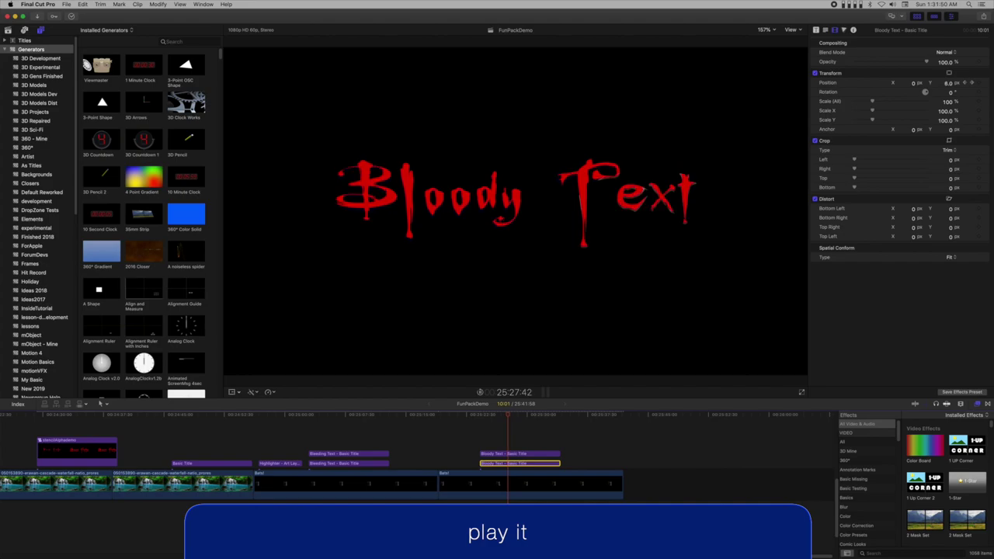
# Make both selected Bloody Text titles a New Compound Clip named BloodyText
pyautogui.keyDown('super'); pyautogui.click(533, 454); pyautogui.keyUp('super')
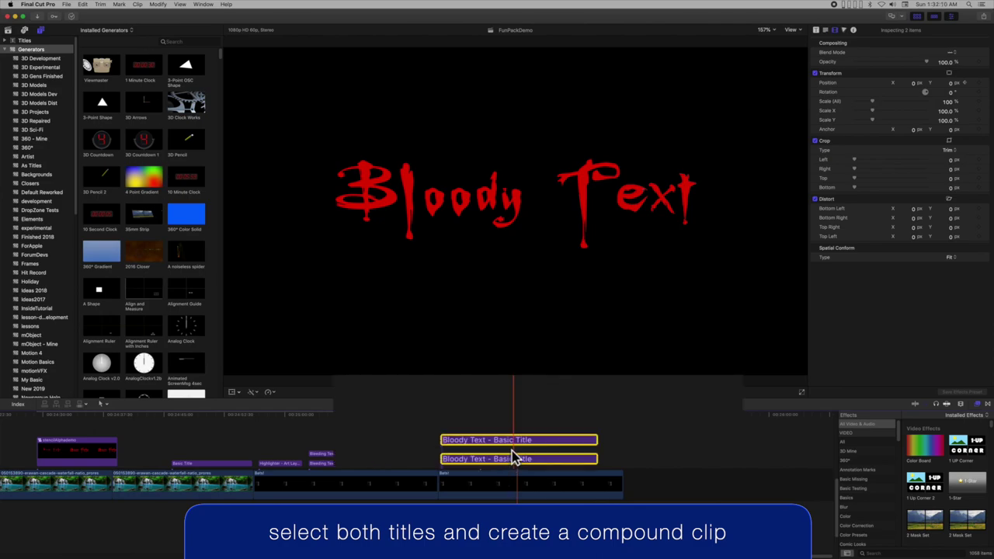
pyautogui.rightClick(512, 457)
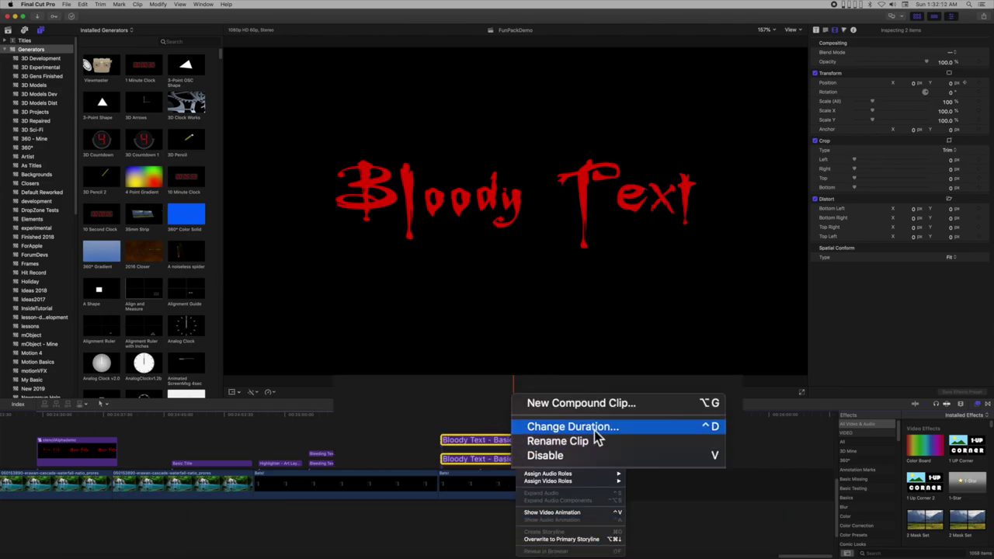
pyautogui.click(606, 408)
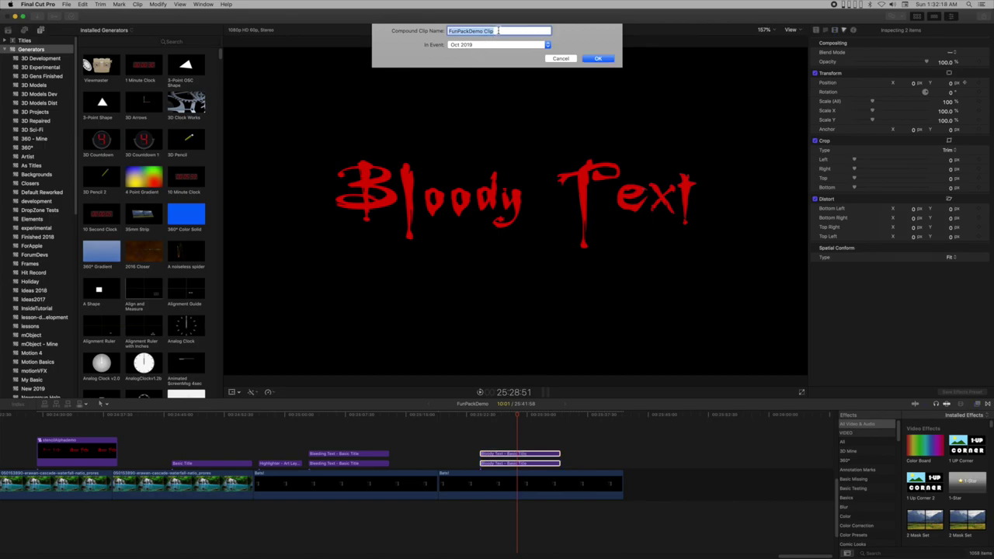
pyautogui.write('BloodyText')
pyautogui.press('Return')
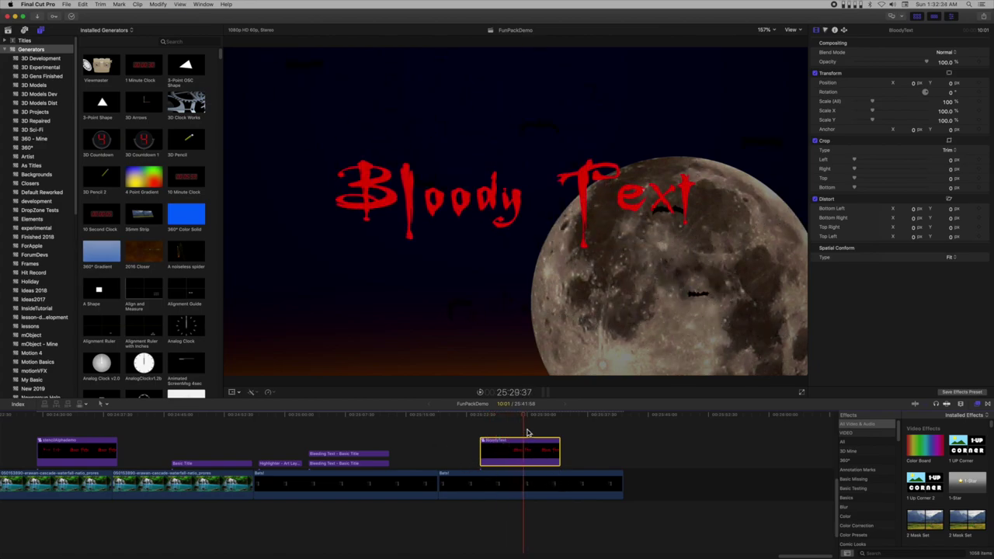
# Shift BloodyText earlier and connect a Highlighter - Art Layer title above the Bats! clip
pyautogui.moveTo(527, 441); pyautogui.dragTo(495, 439)
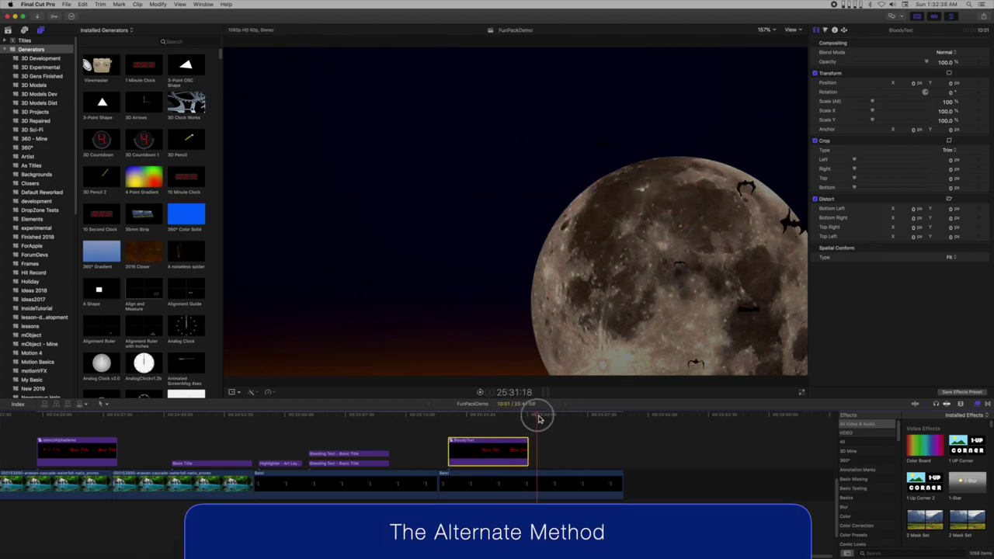
pyautogui.click(539, 485)
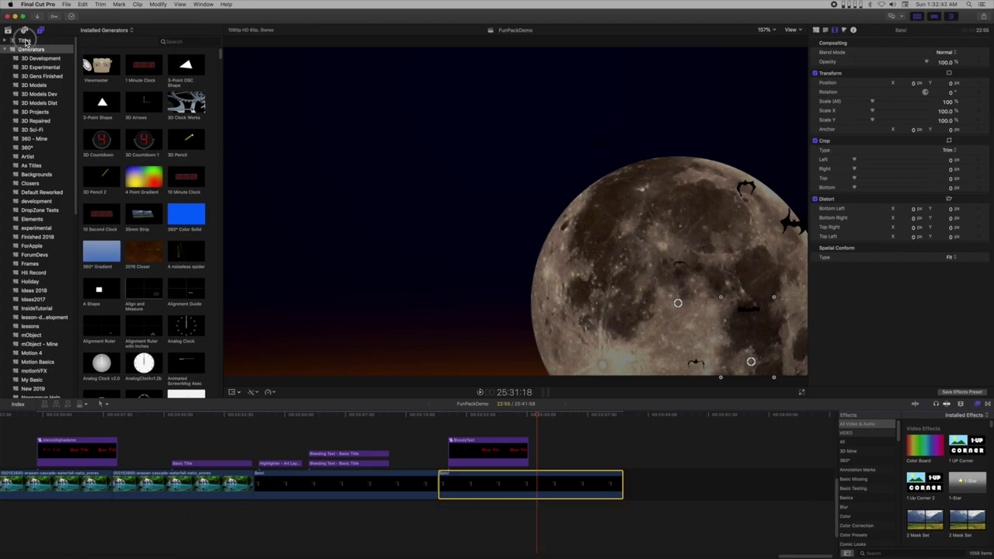
pyautogui.click(25, 40)
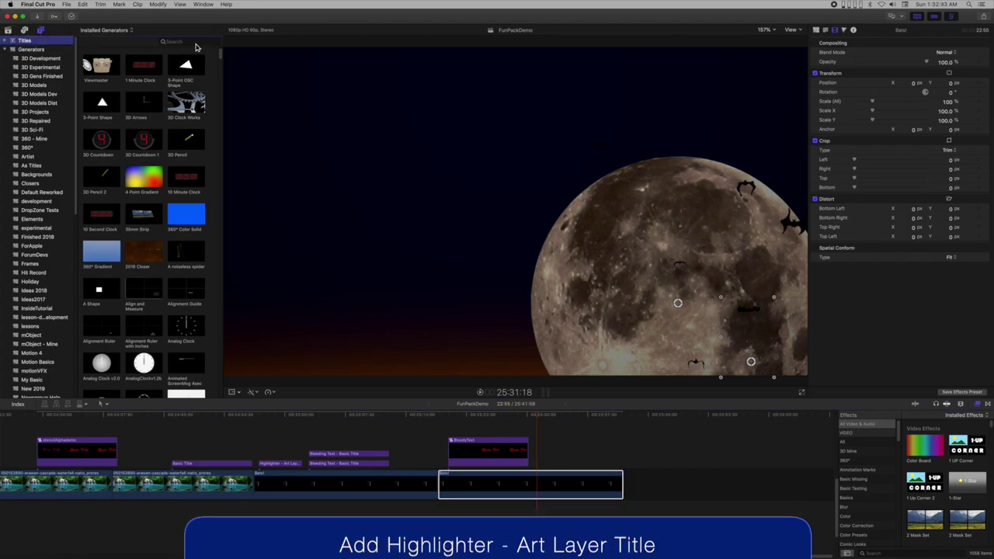
pyautogui.click(194, 42)
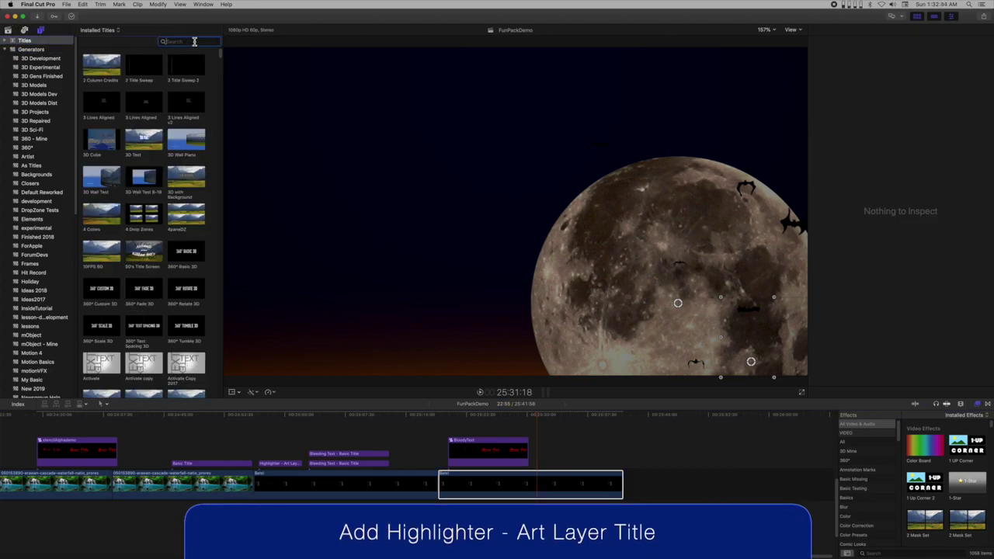
pyautogui.write('art la')
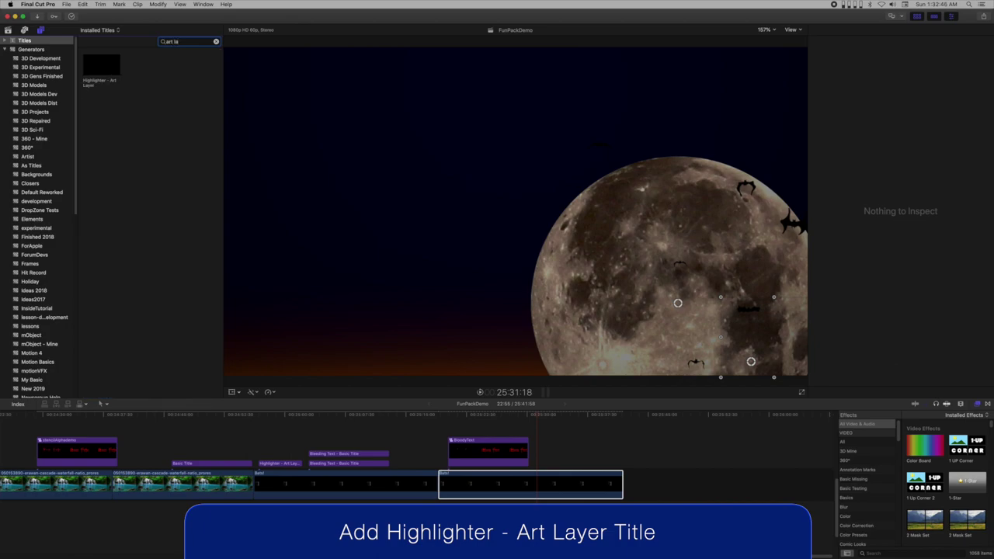
pyautogui.click(91, 72)
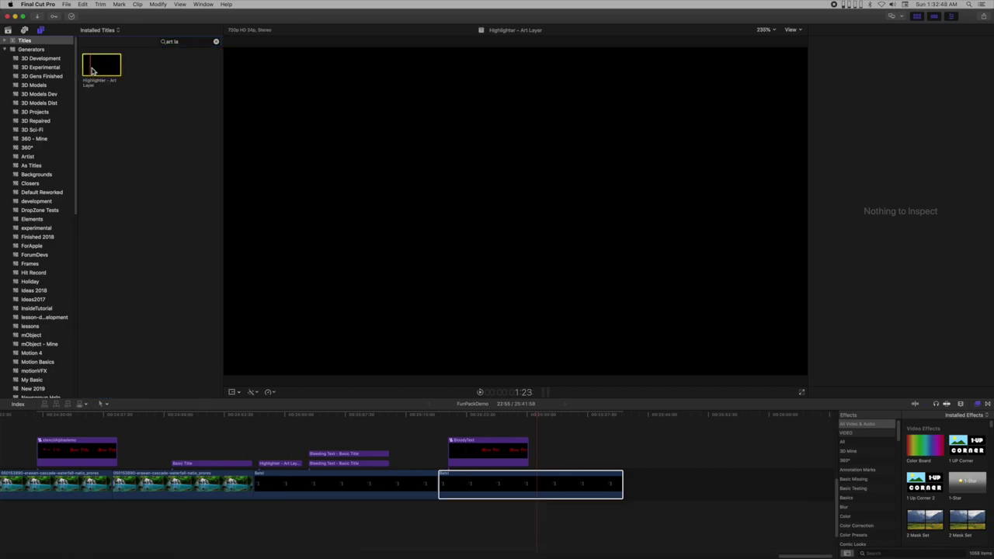
pyautogui.press('q')
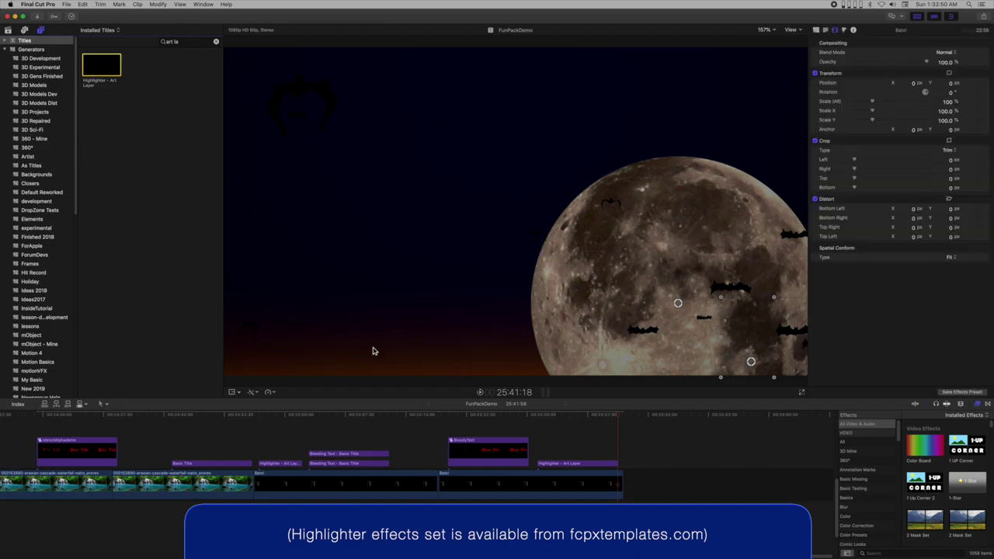
pyautogui.click(586, 462)
pyautogui.click(578, 420)
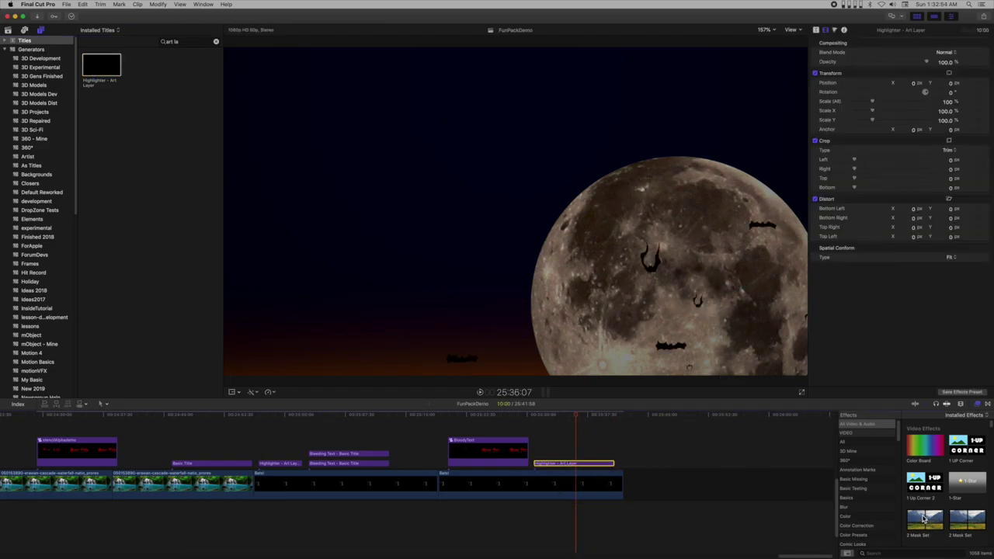
# Search effects for 'highlighter' and apply Highlighter - Text to the Art Layer title
pyautogui.click(891, 553)
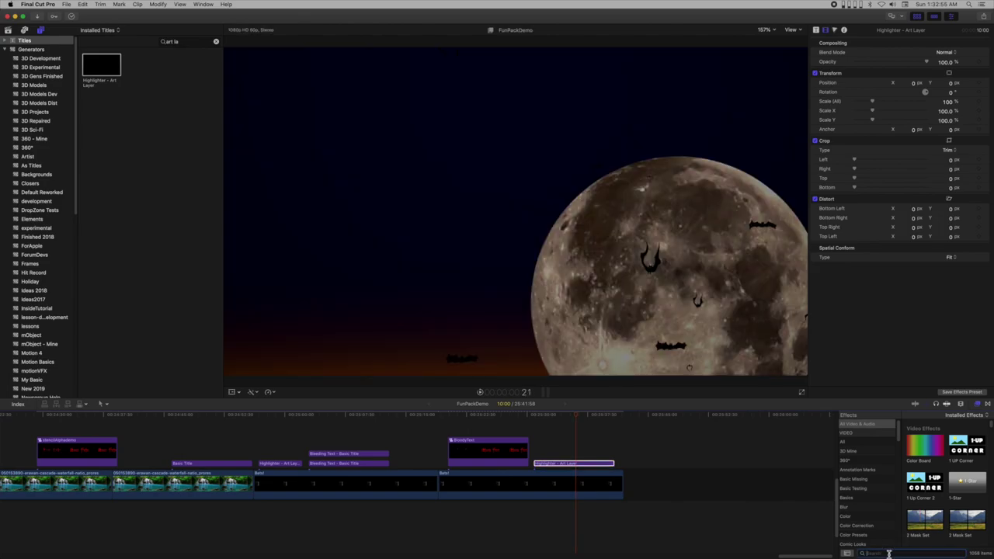
pyautogui.write('highlighter')
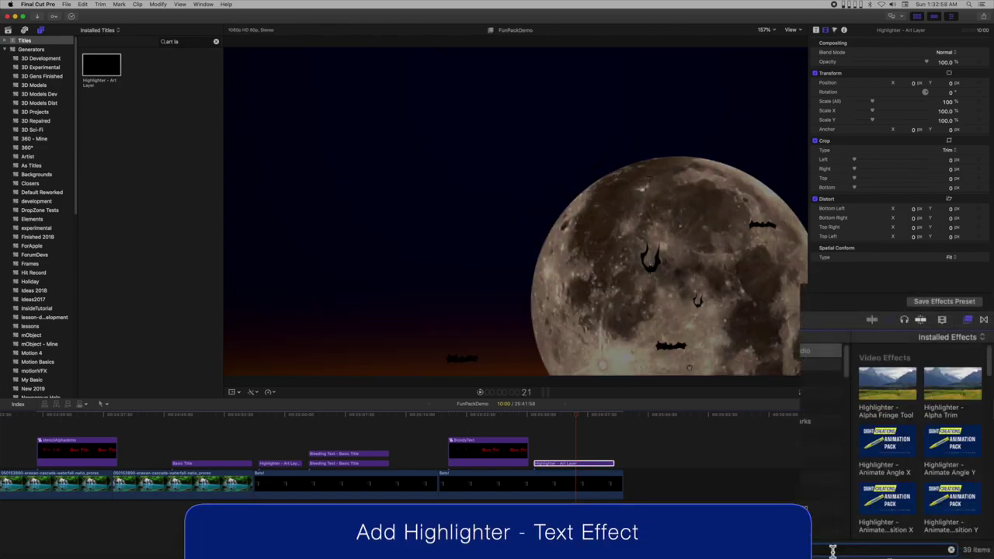
pyautogui.scroll(-5, 916, 509)
pyautogui.scroll(-3, 910, 484)
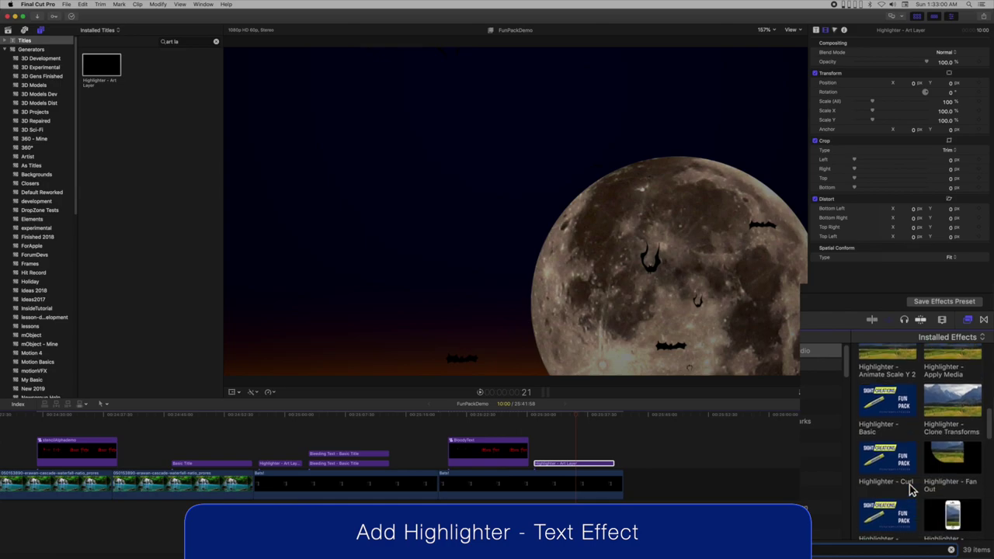
pyautogui.scroll(-3, 909, 485)
pyautogui.scroll(-3, 910, 486)
pyautogui.scroll(-3, 910, 489)
pyautogui.scroll(2, 910, 489)
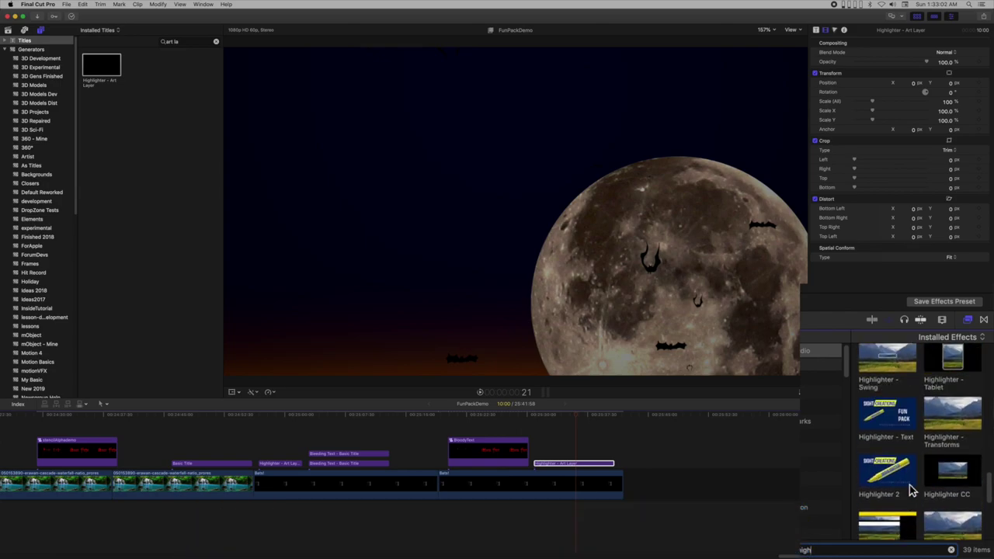
pyautogui.moveTo(881, 397); pyautogui.dragTo(573, 464)
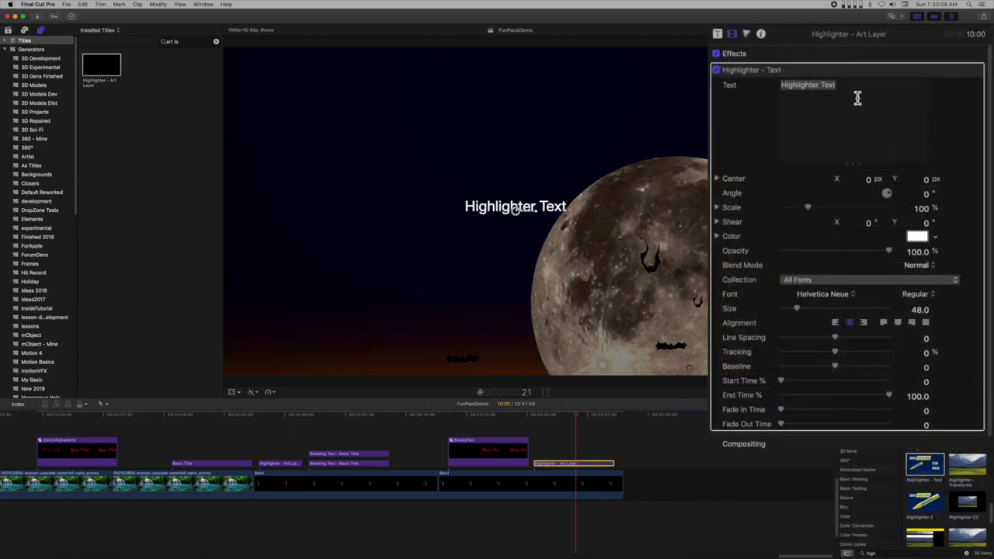
# Replace the placeholder text with 'Bloody Text' in the Buffied font
pyautogui.tripleClick(903, 70)
pyautogui.write('B')
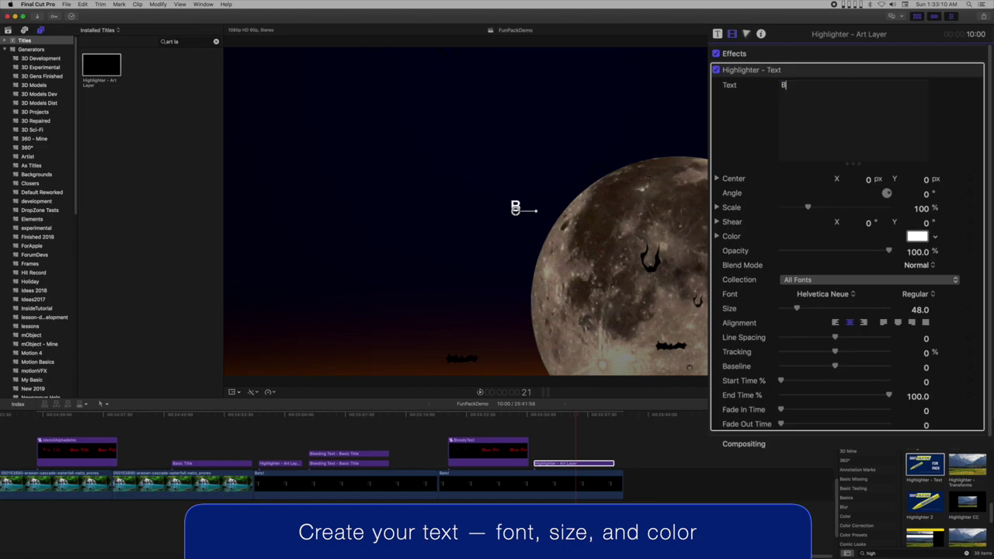
pyautogui.write('loody T')
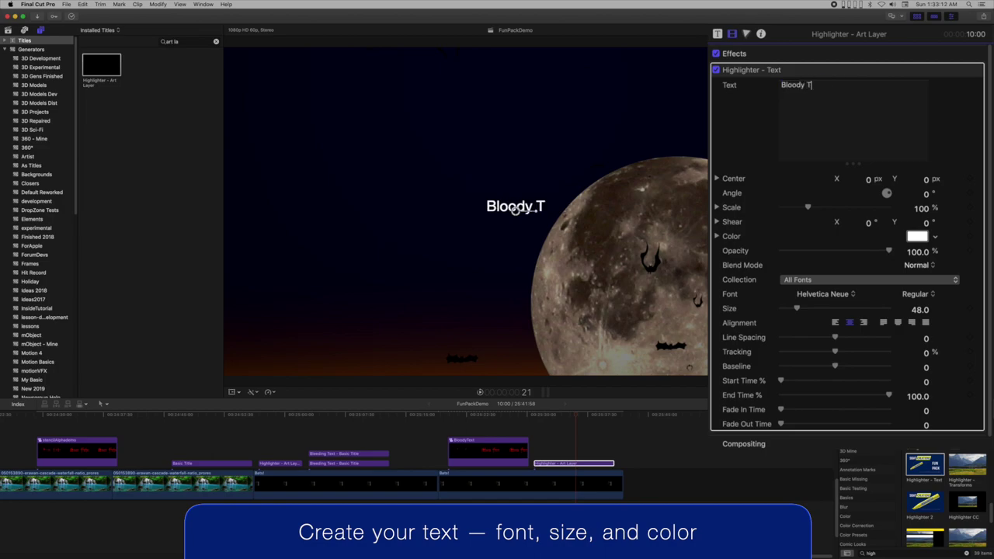
pyautogui.write('ext')
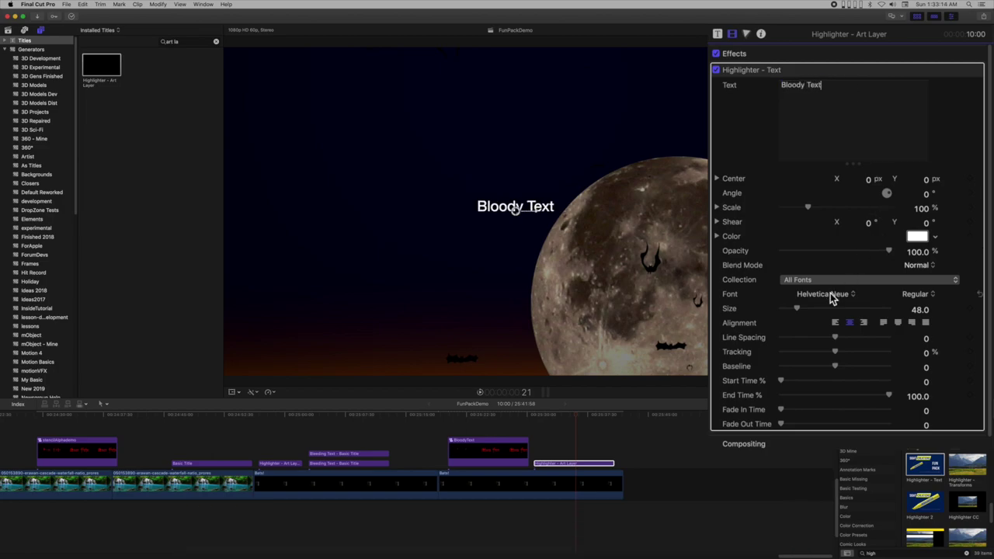
pyautogui.click(826, 294)
pyautogui.scroll(15, 846, 357)
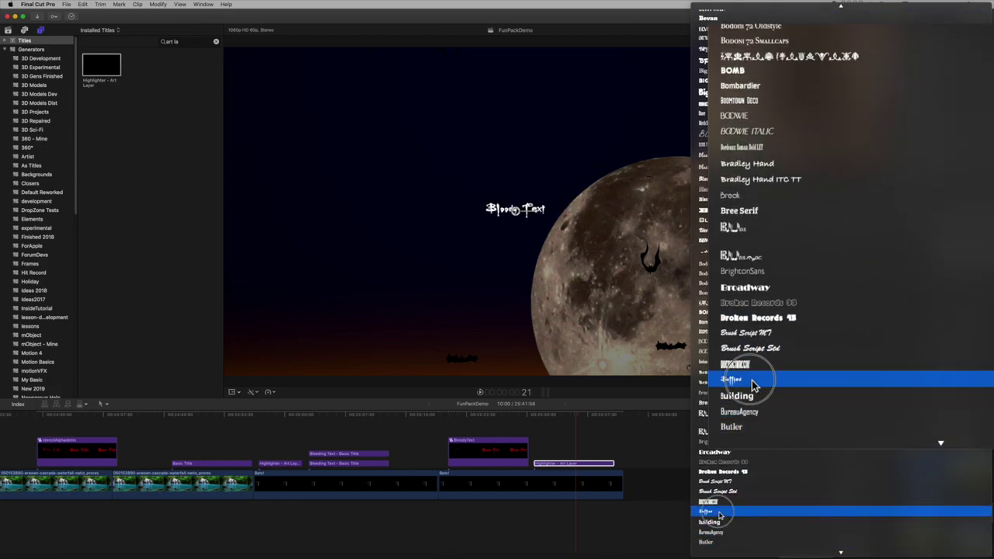
pyautogui.click(754, 381)
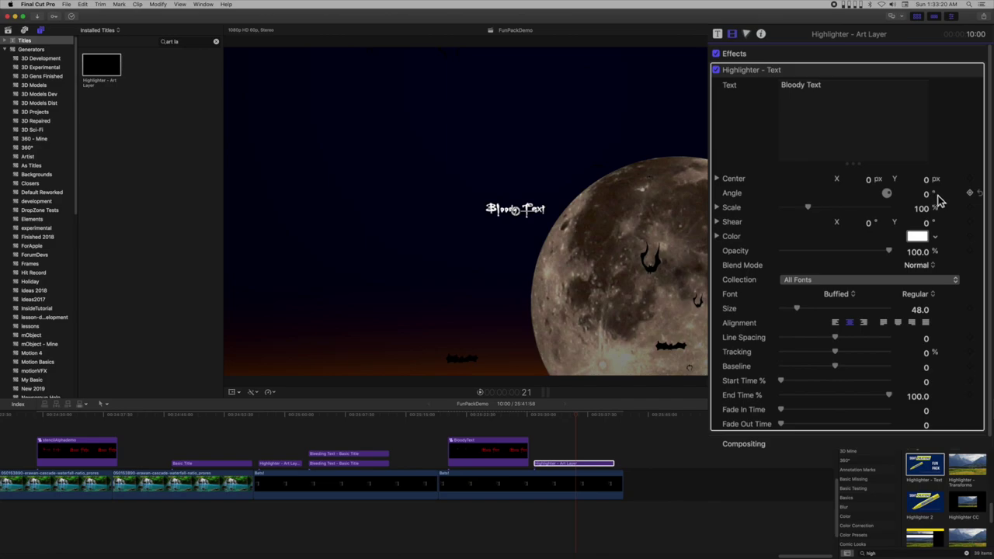
# Set the title size to 296 and its colour to red
pyautogui.moveTo(922, 310); pyautogui.dragTo(978, 310)
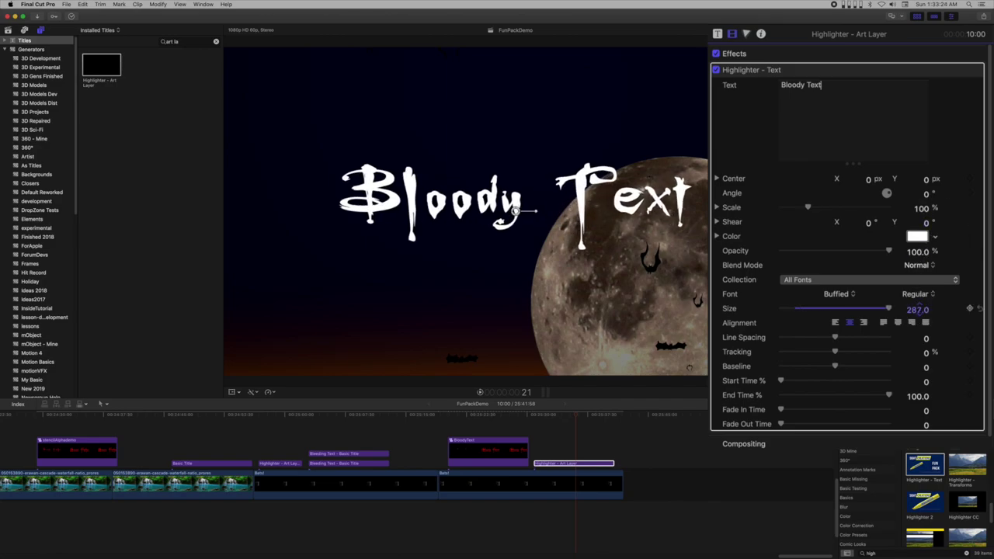
pyautogui.moveTo(917, 309); pyautogui.dragTo(925, 310)
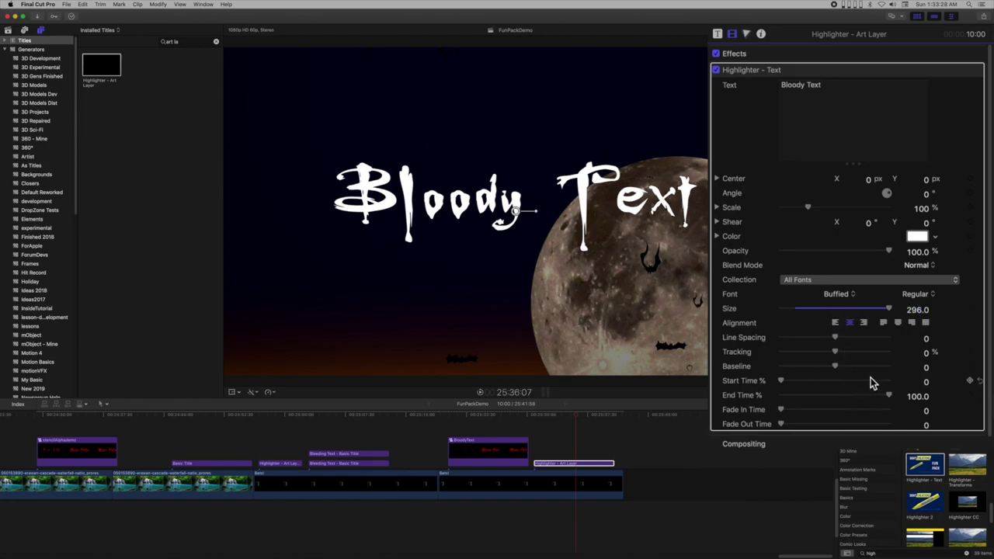
pyautogui.moveTo(913, 239)
pyautogui.mouseDown()
pyautogui.moveTo(909, 295)
pyautogui.moveTo(903, 284)
pyautogui.mouseUp()
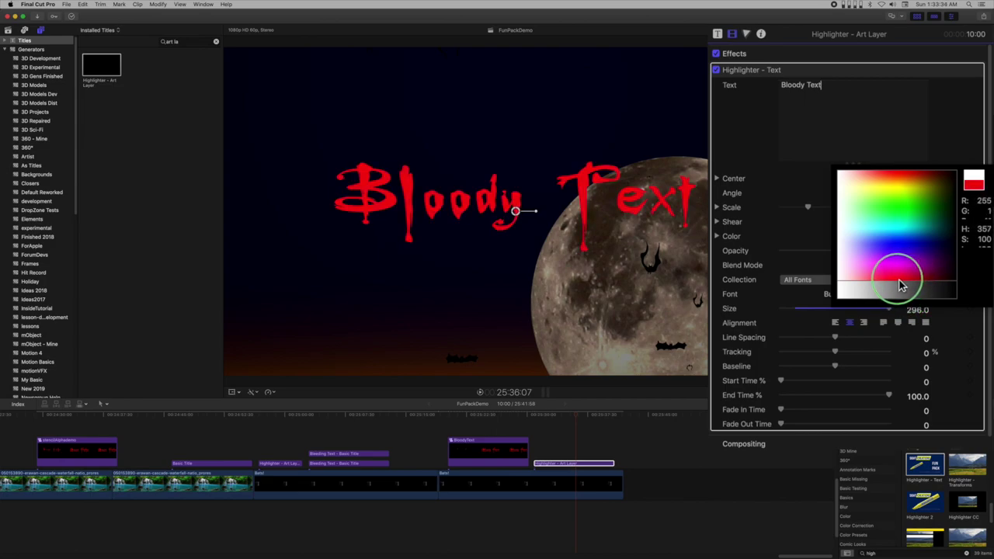
pyautogui.moveTo(902, 284); pyautogui.dragTo(898, 284)
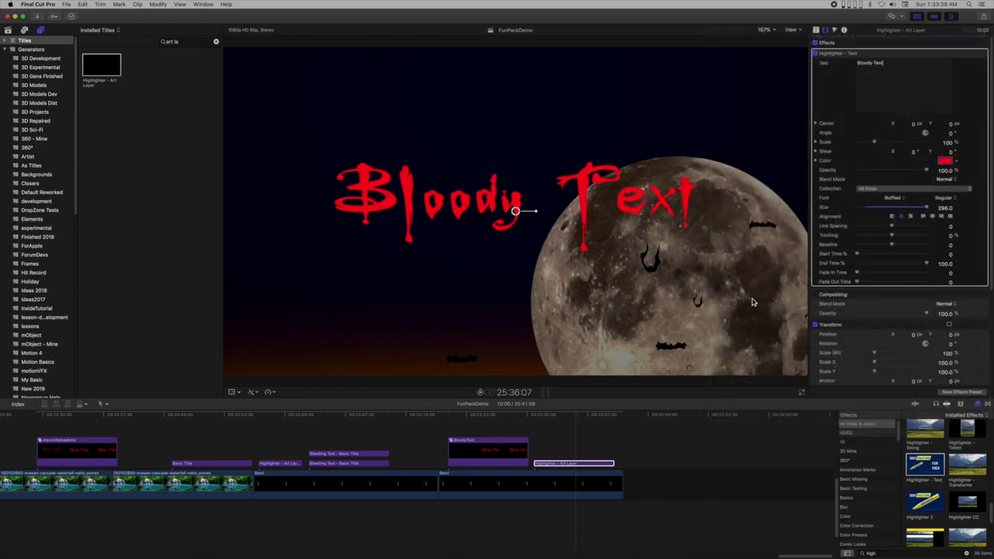
# Copy the Highlighter - Text effect and paste it as a second effect on the clip
pyautogui.click(906, 58)
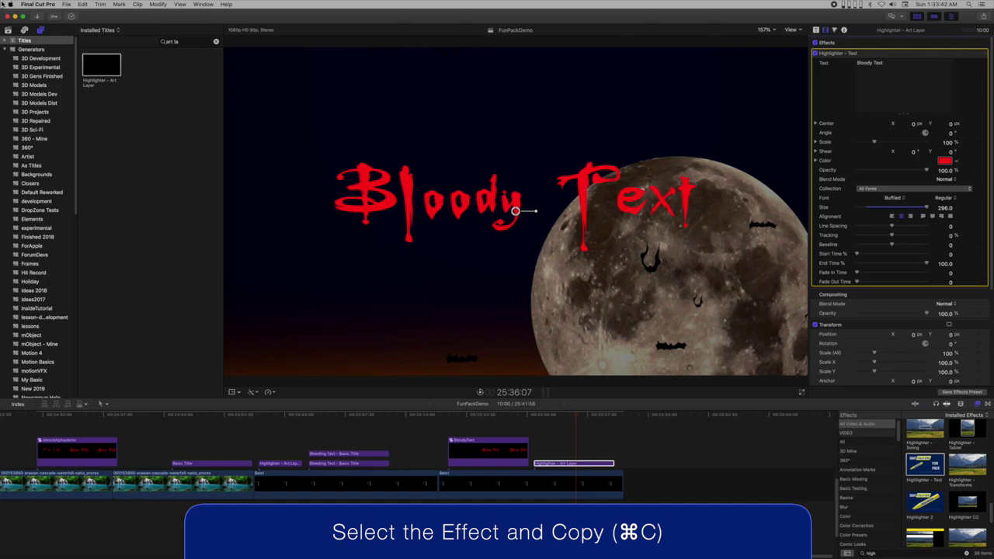
pyautogui.click(82, 4)
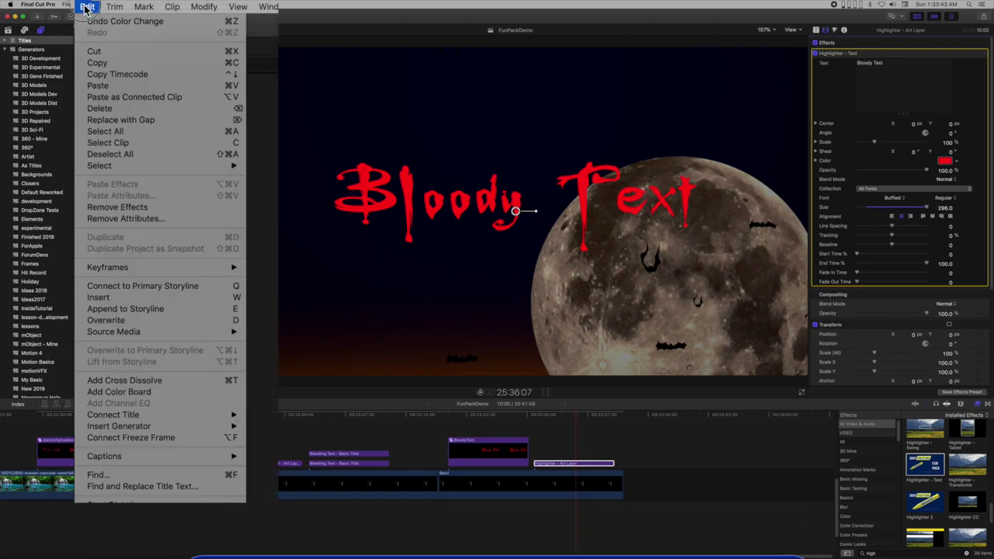
pyautogui.click(85, 67)
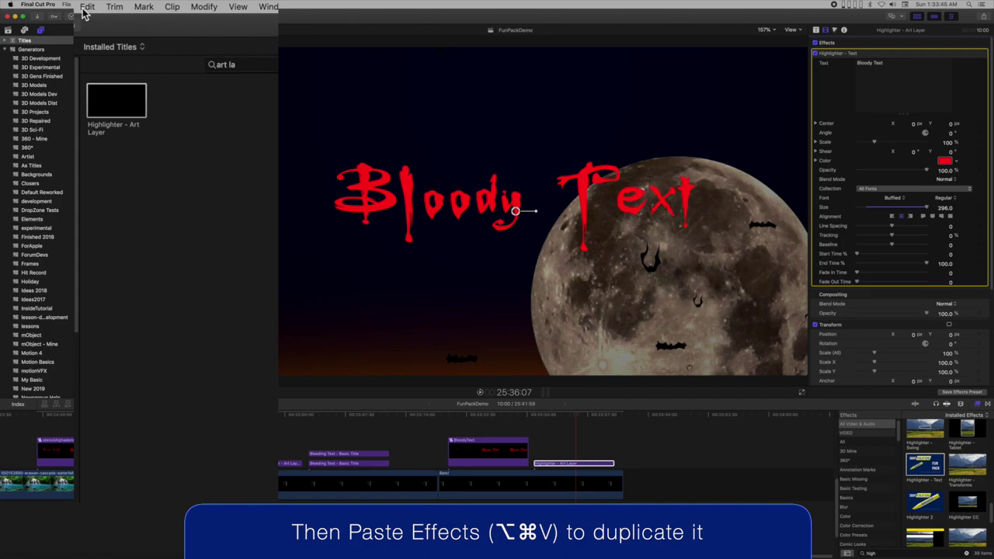
pyautogui.click(88, 7)
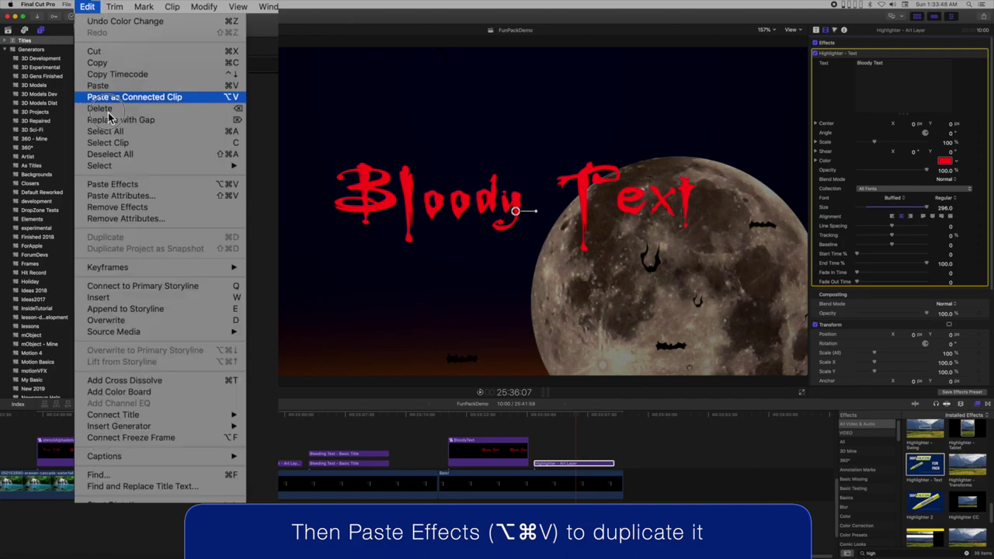
pyautogui.click(116, 184)
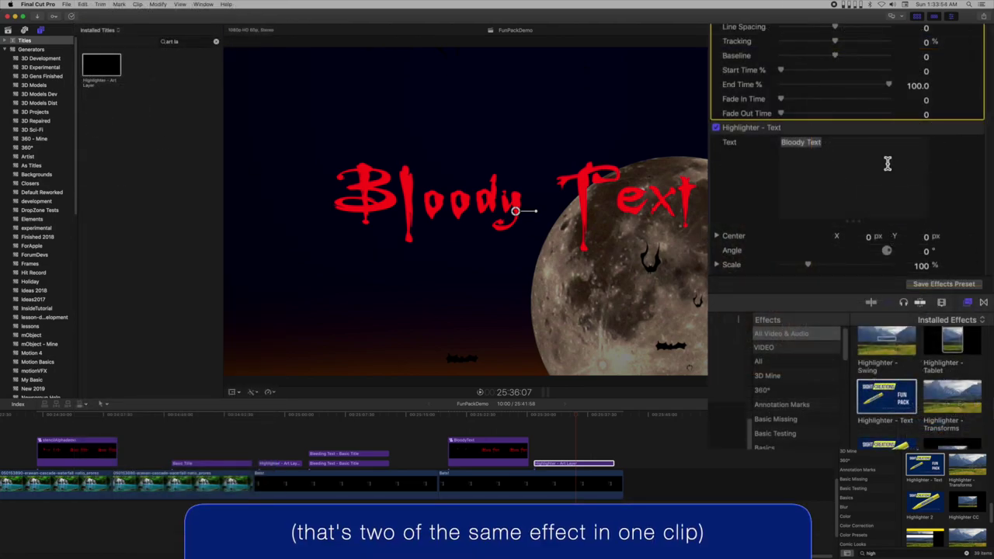
# Set the duplicate Highlighter - Text effect's blend mode to Stencil Alpha
pyautogui.click(922, 312)
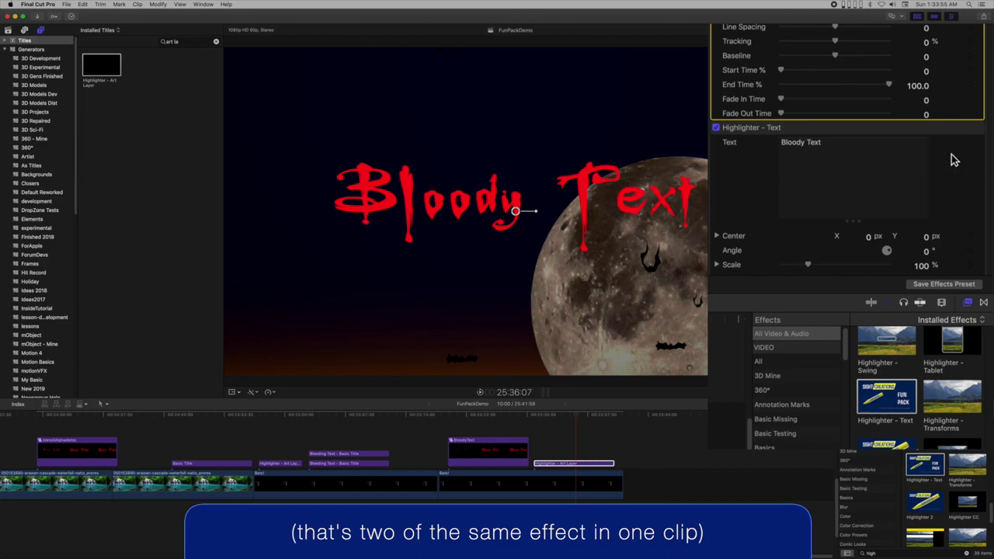
pyautogui.scroll(-3, 953, 159)
pyautogui.scroll(-3, 954, 161)
pyautogui.scroll(-3, 953, 161)
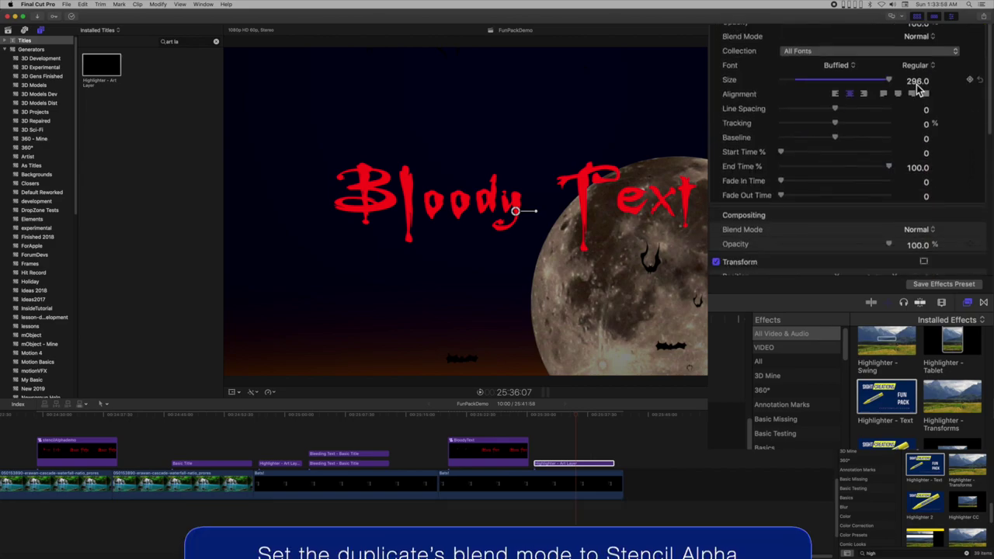
pyautogui.click(919, 38)
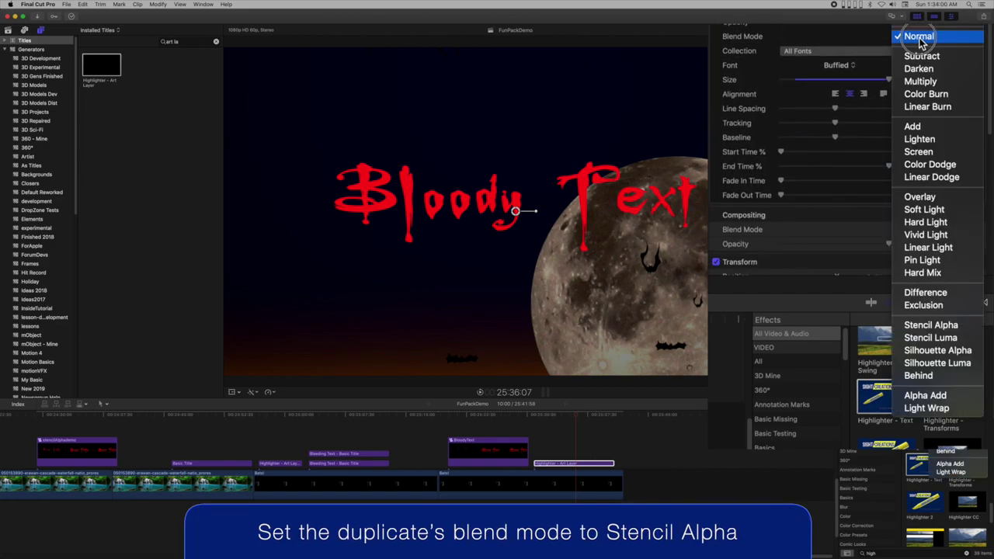
pyautogui.click(929, 325)
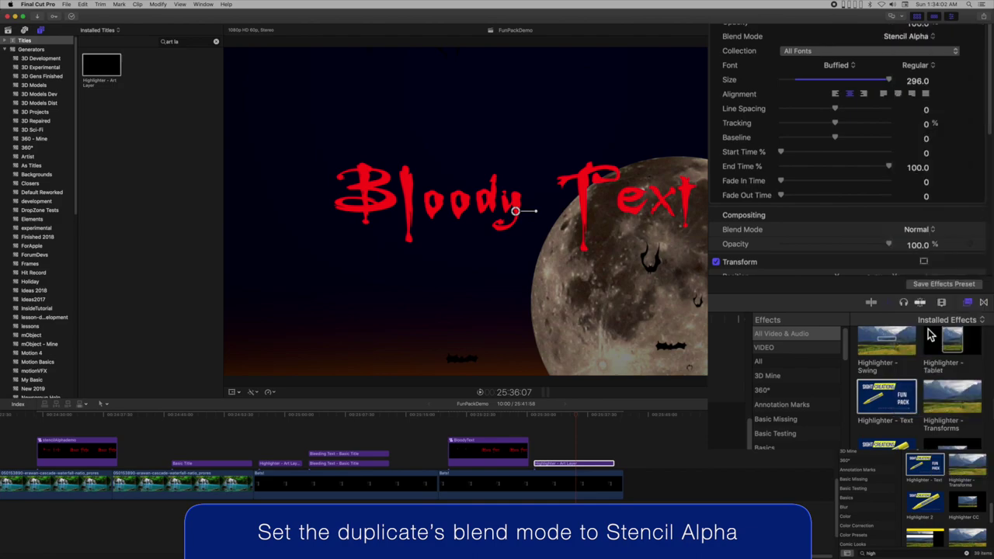
pyautogui.scroll(5, 846, 232)
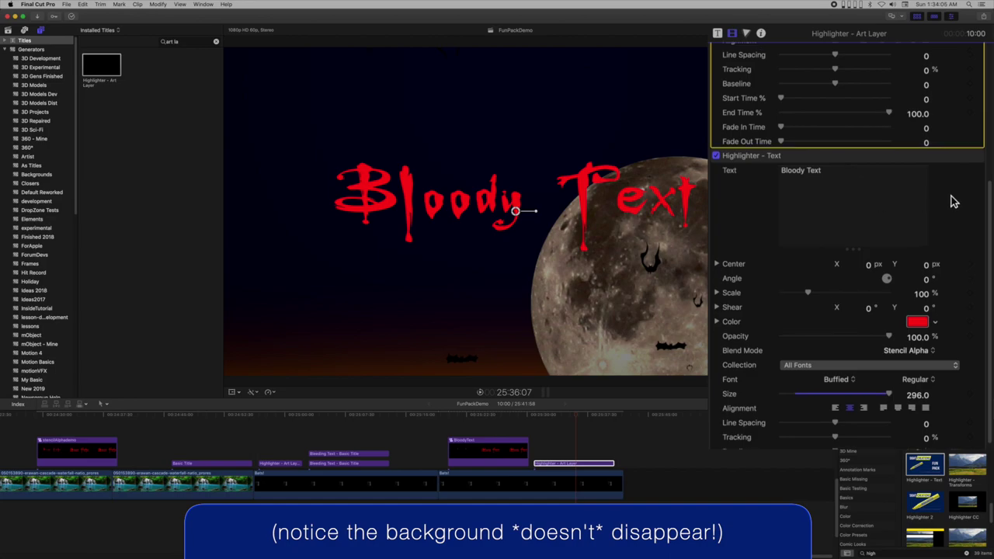
# Add a Center keyframe on the first Highlighter effect, then raise Center Y earlier so the text leaves frame
pyautogui.scroll(-3, 954, 200)
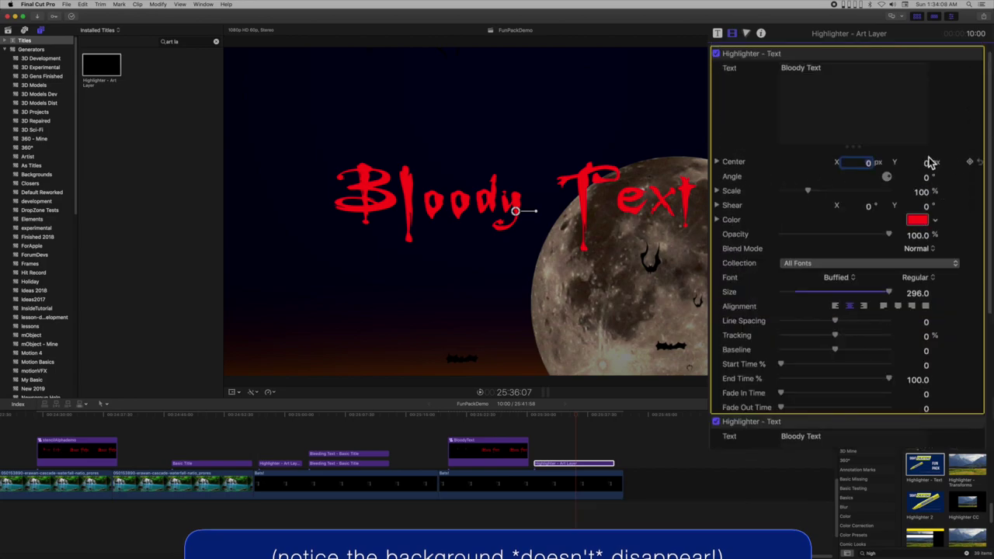
pyautogui.click(970, 162)
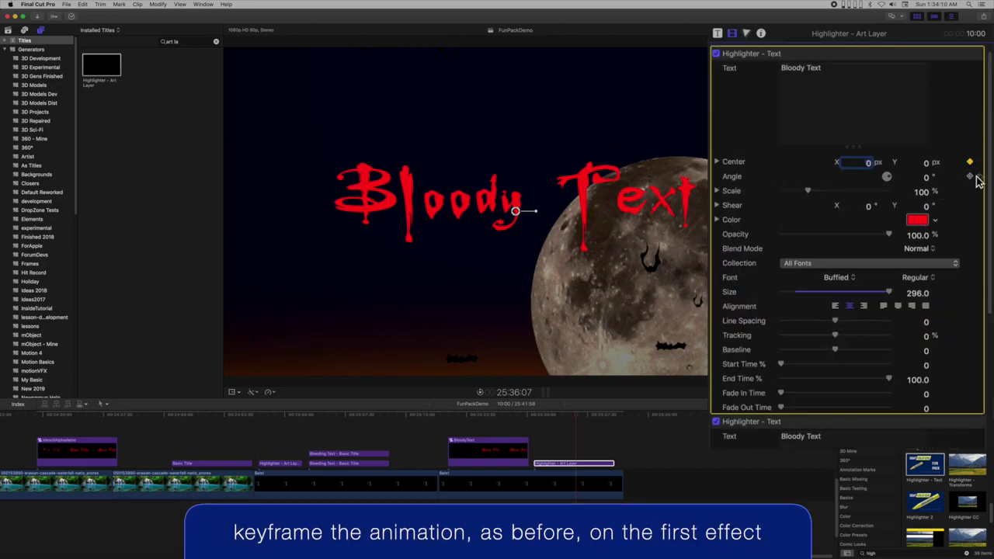
pyautogui.moveTo(576, 422); pyautogui.dragTo(539, 425)
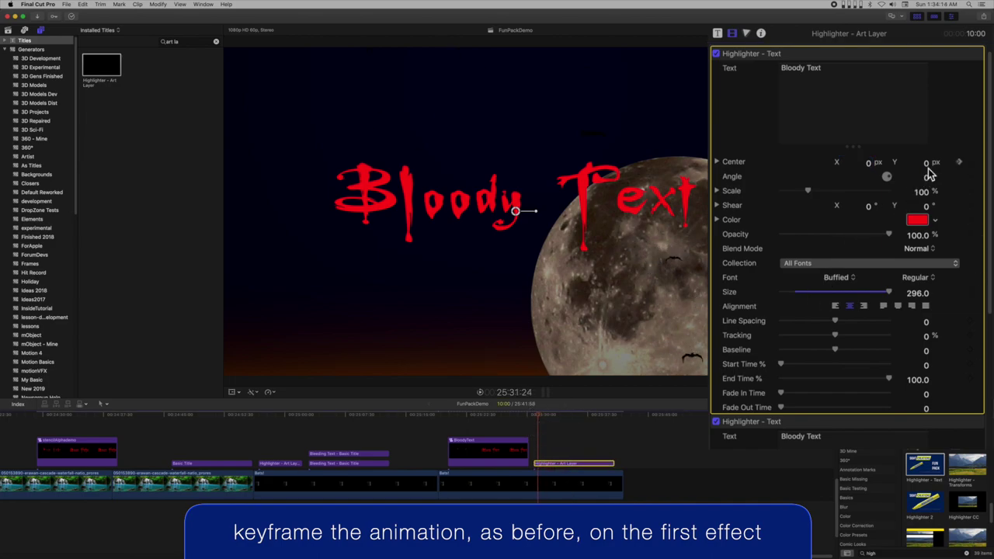
pyautogui.moveTo(926, 163); pyautogui.dragTo(926, 148)
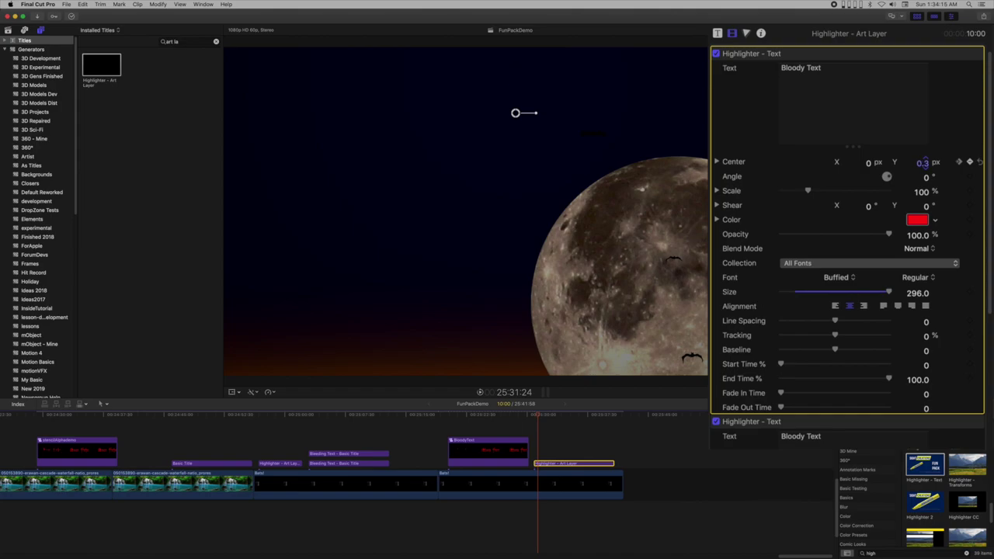